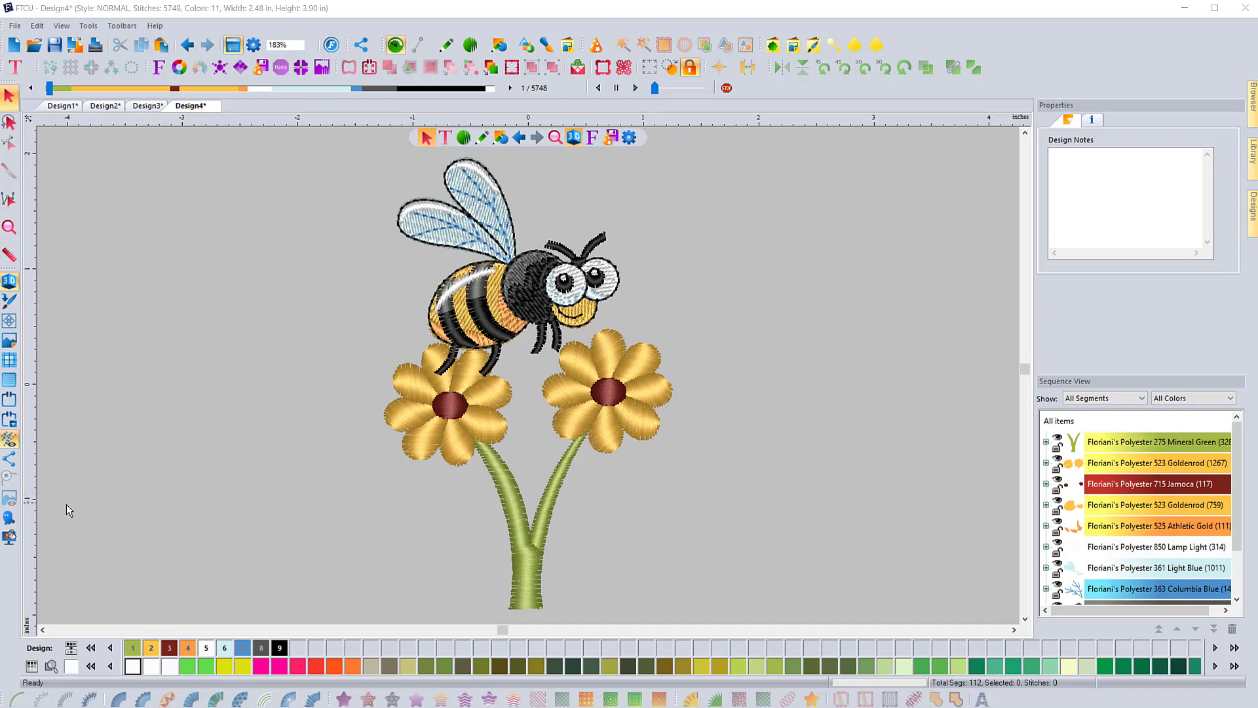
- Enable ghosted display of hidden colors and test it by toggling the Mineral Green and first Goldenrod colors, leaving both visible
left_click(9, 521)
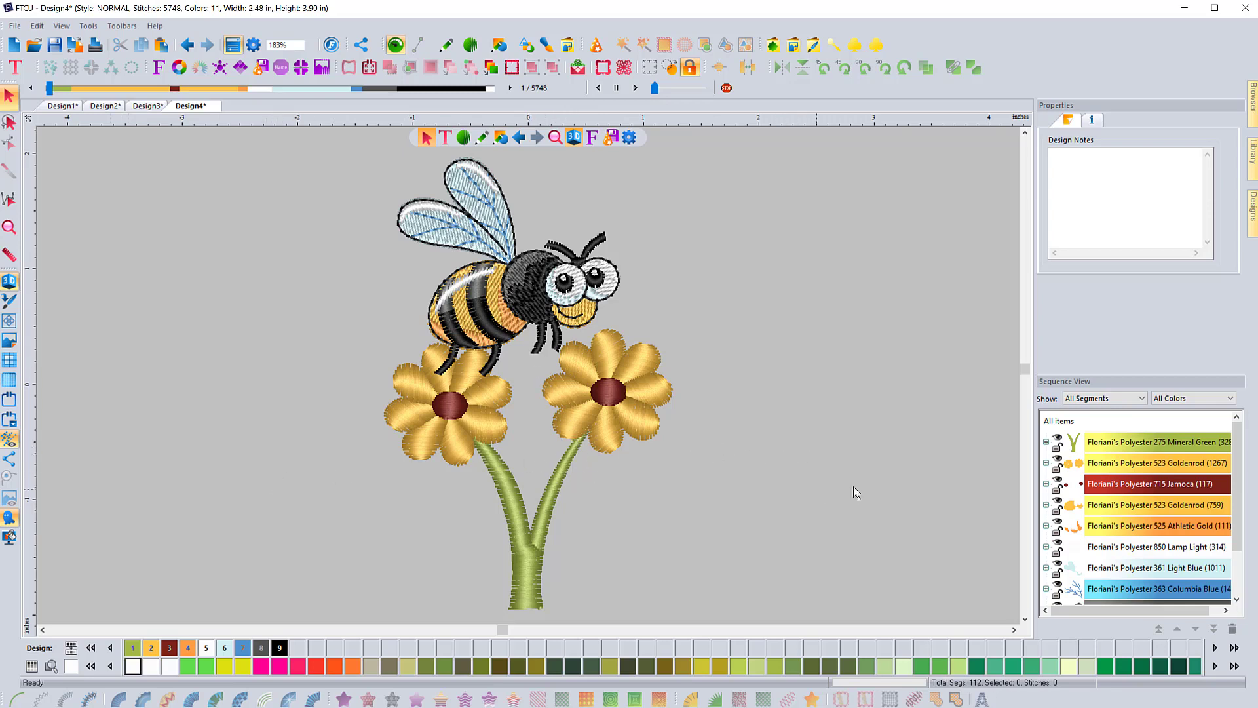
left_click(1057, 441)
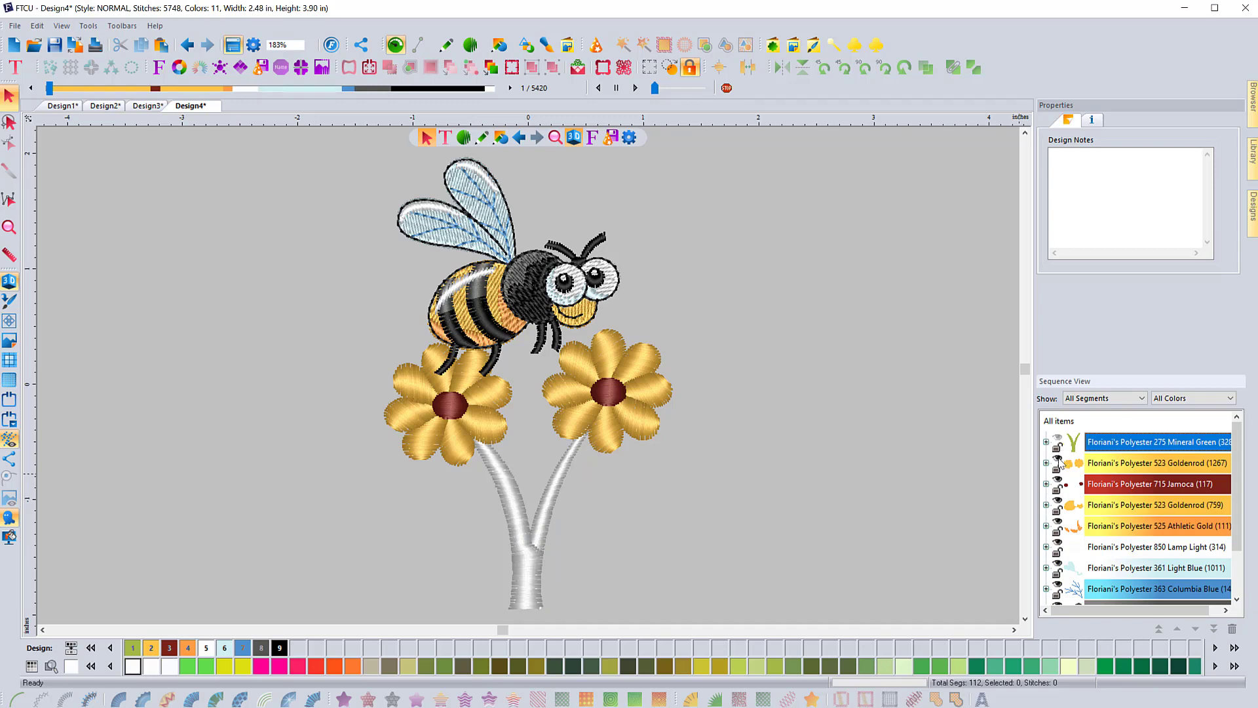
left_click(1057, 462)
left_click(1059, 462)
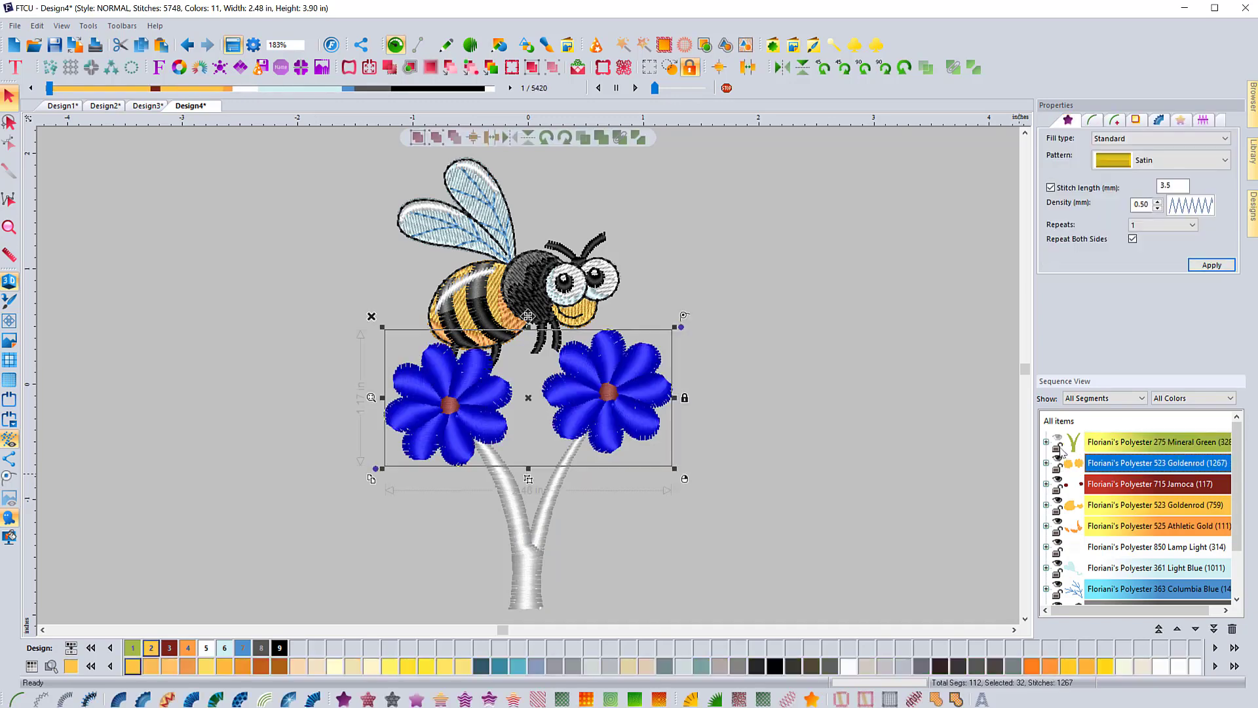
left_click(1058, 442)
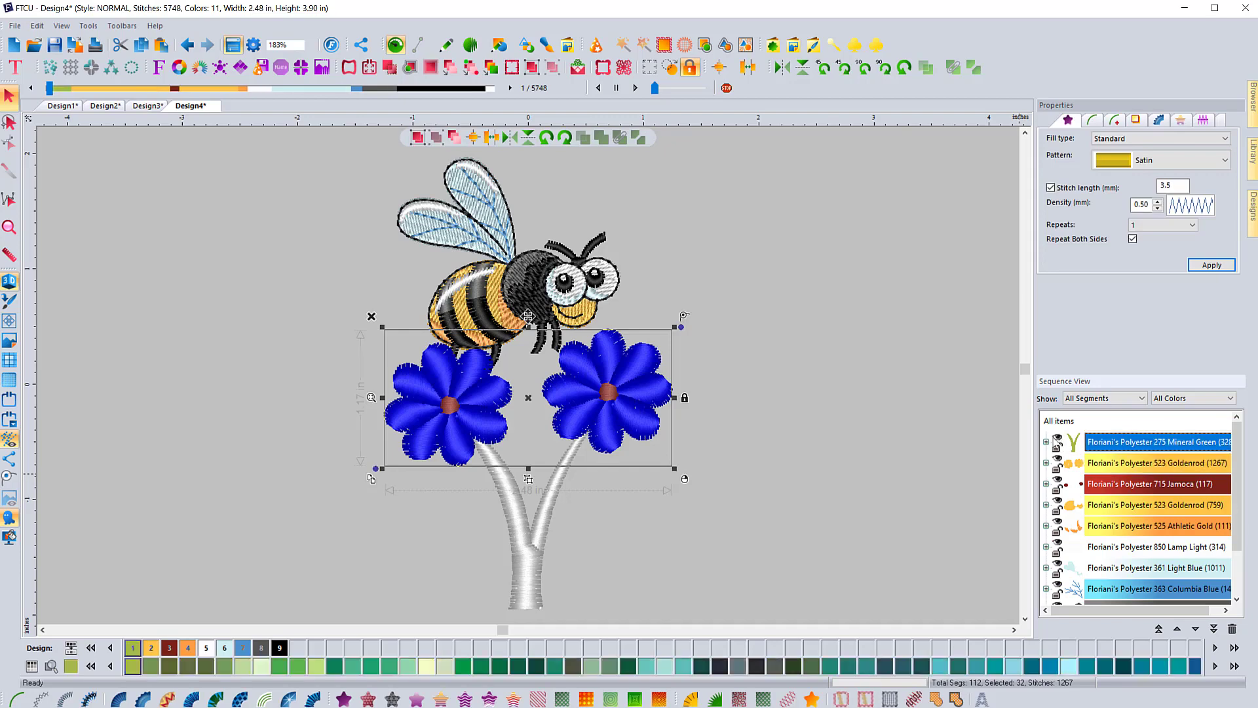
left_click(825, 435)
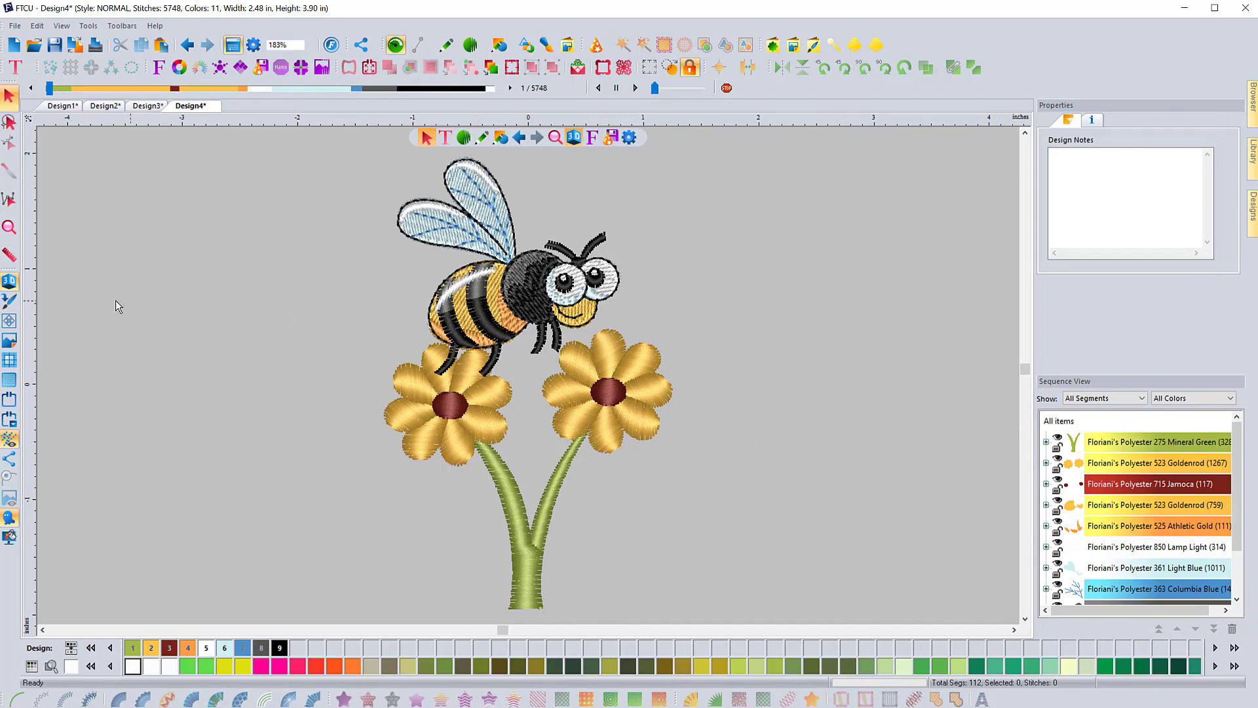
- Switch off the 3D stitch view and hide the Mineral Green and first Goldenrod colors to expose the flower centers
left_click(9, 281)
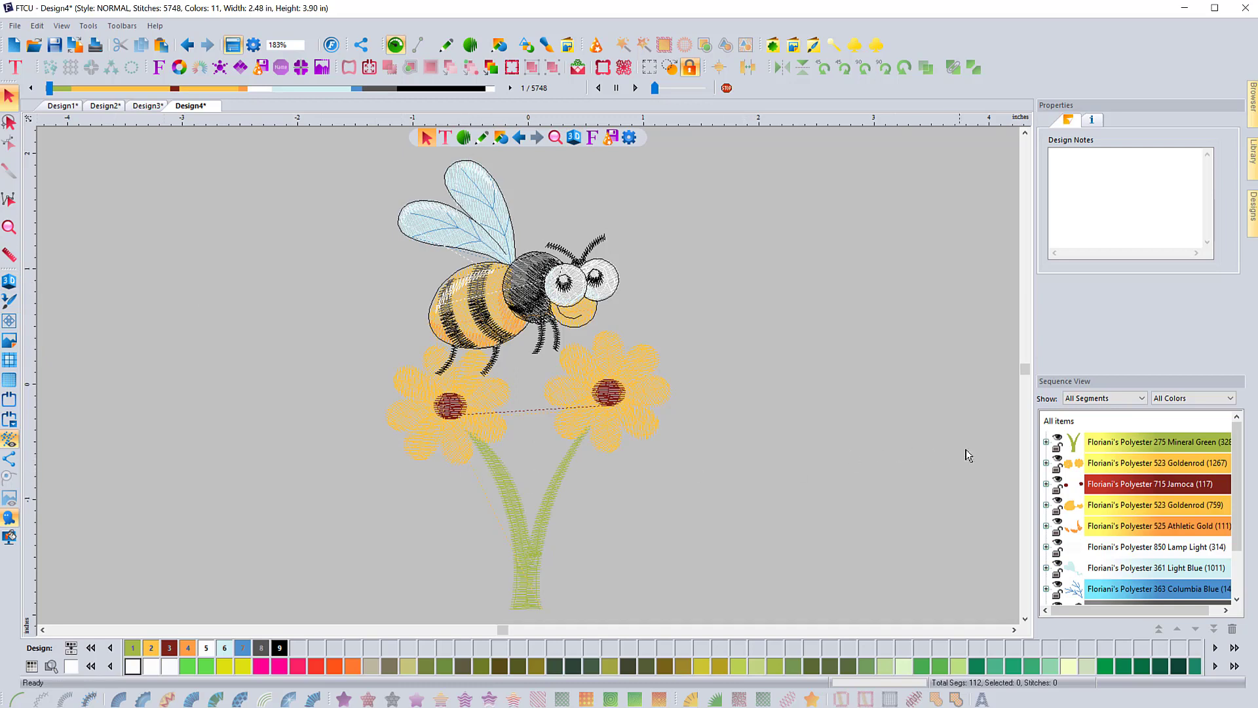
left_click(1058, 439)
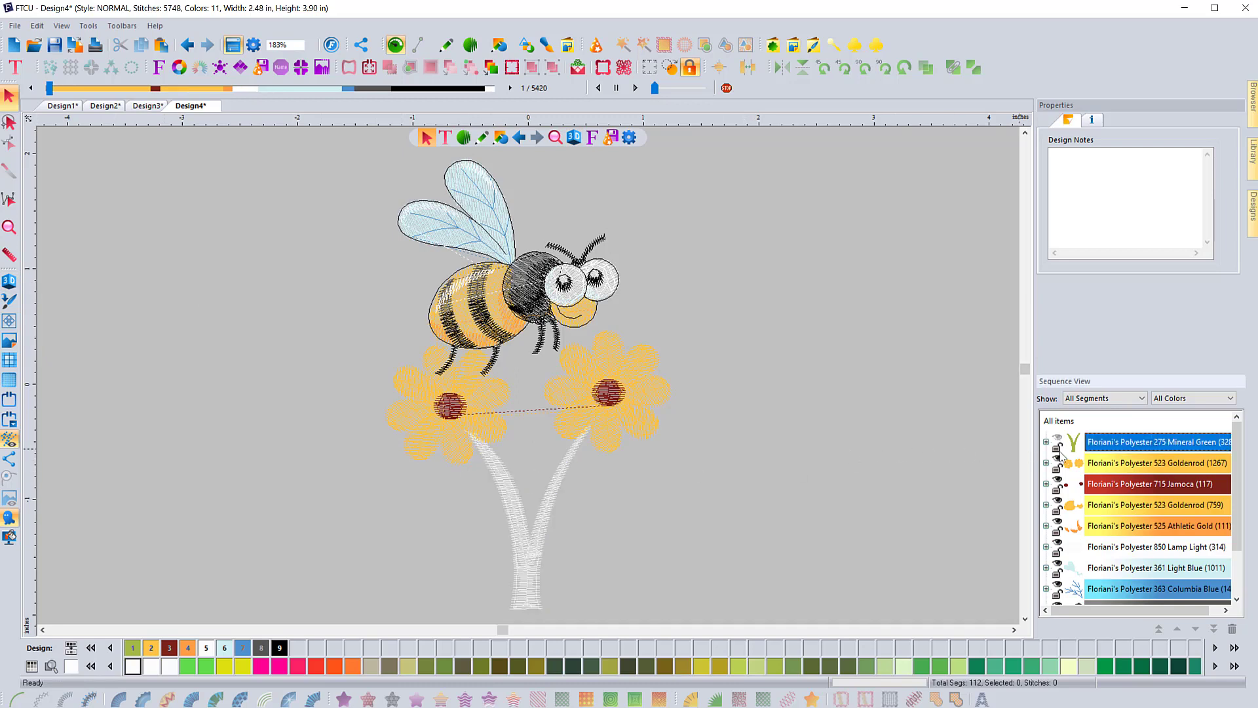
left_click(1058, 461)
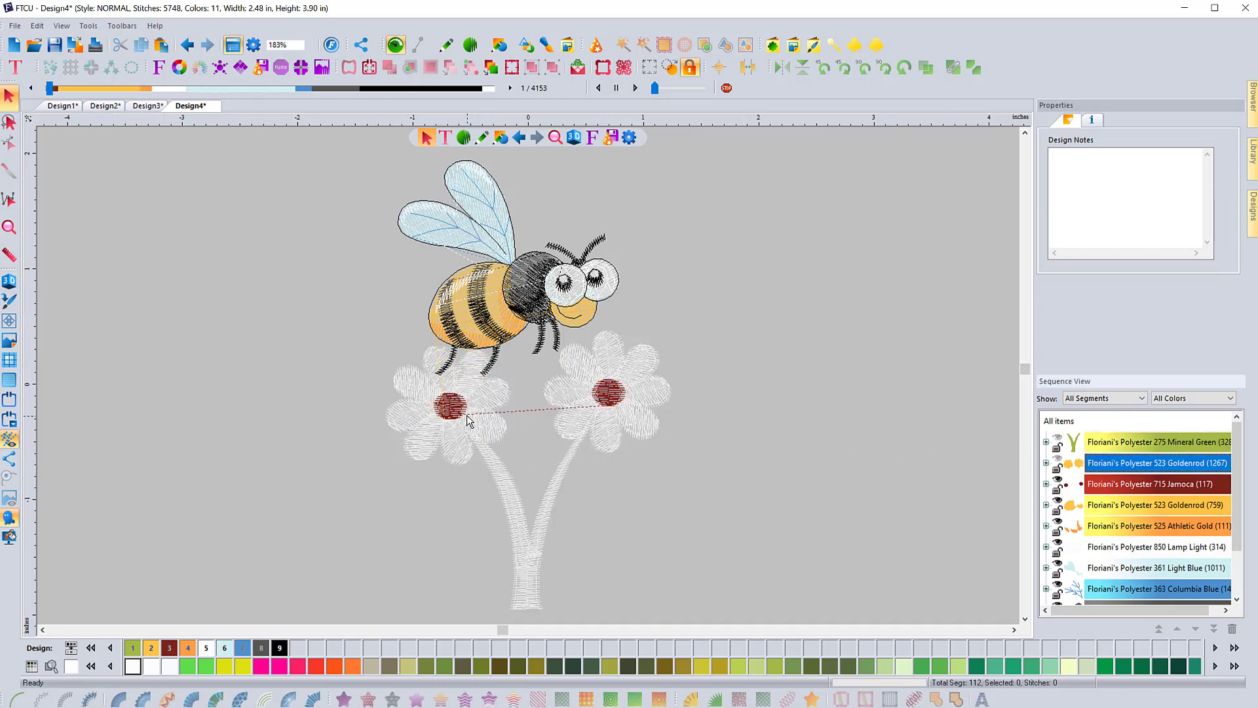
scroll(467, 421, "up", 5)
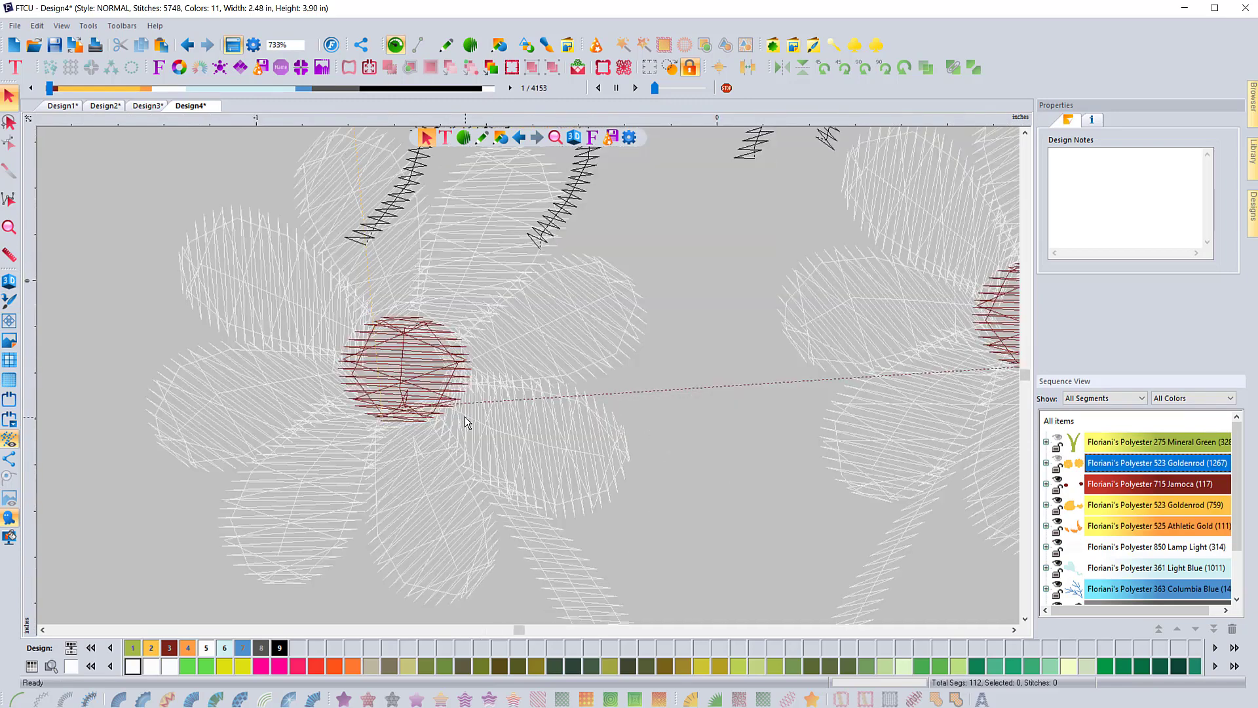
scroll(465, 420, "up", 2)
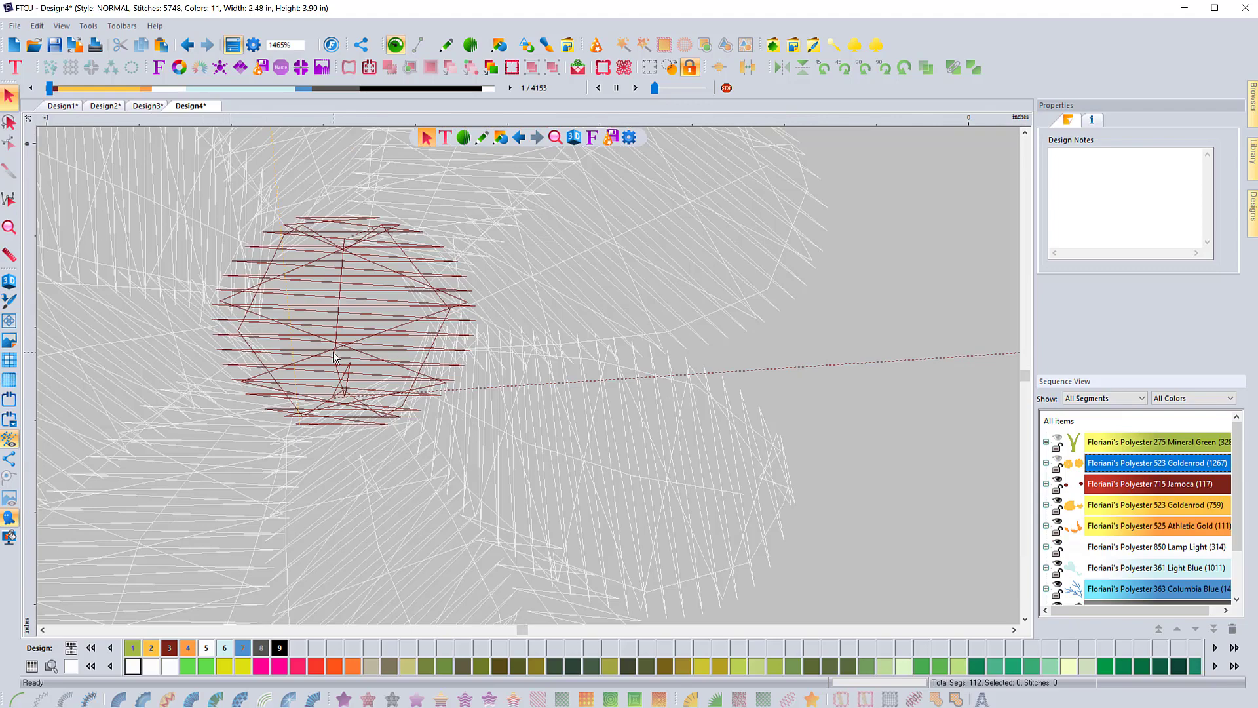
- Compare the flower center with the Goldenrod petals shown and hidden in 3D, returning to hidden petals in the flat stitch view
left_click(1060, 462)
left_click(858, 372)
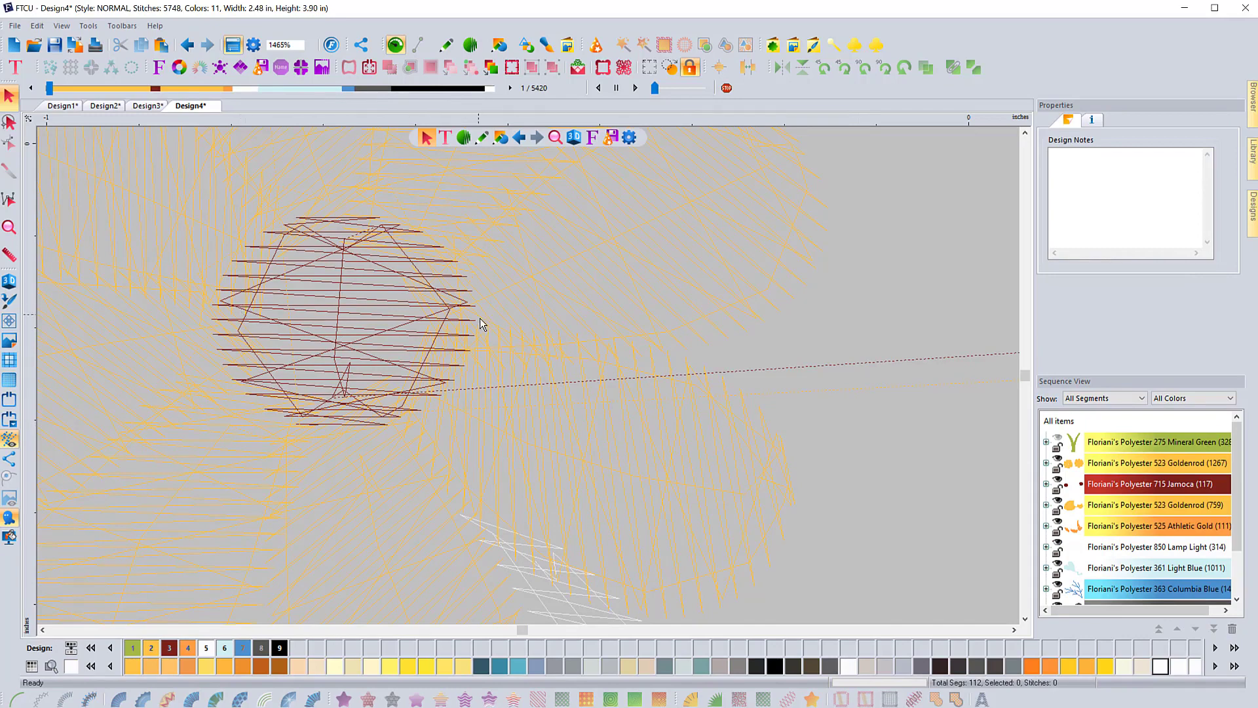
left_click(9, 281)
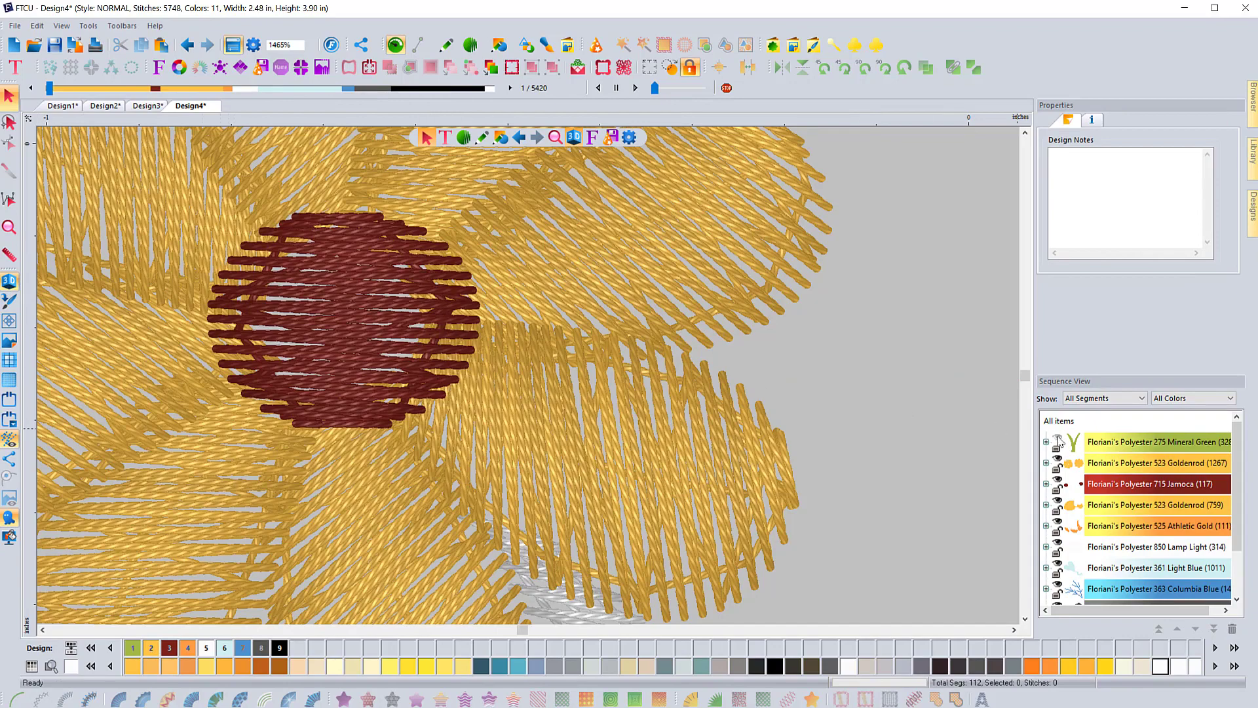
left_click(1057, 461)
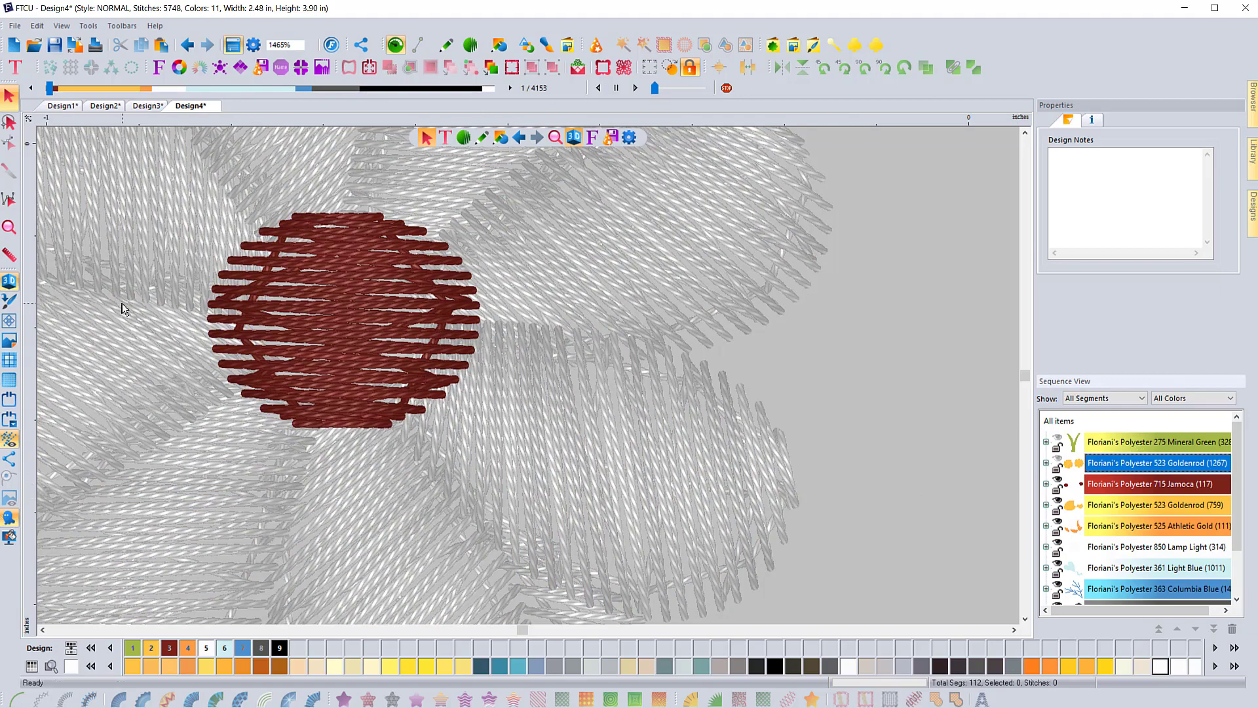
left_click(9, 282)
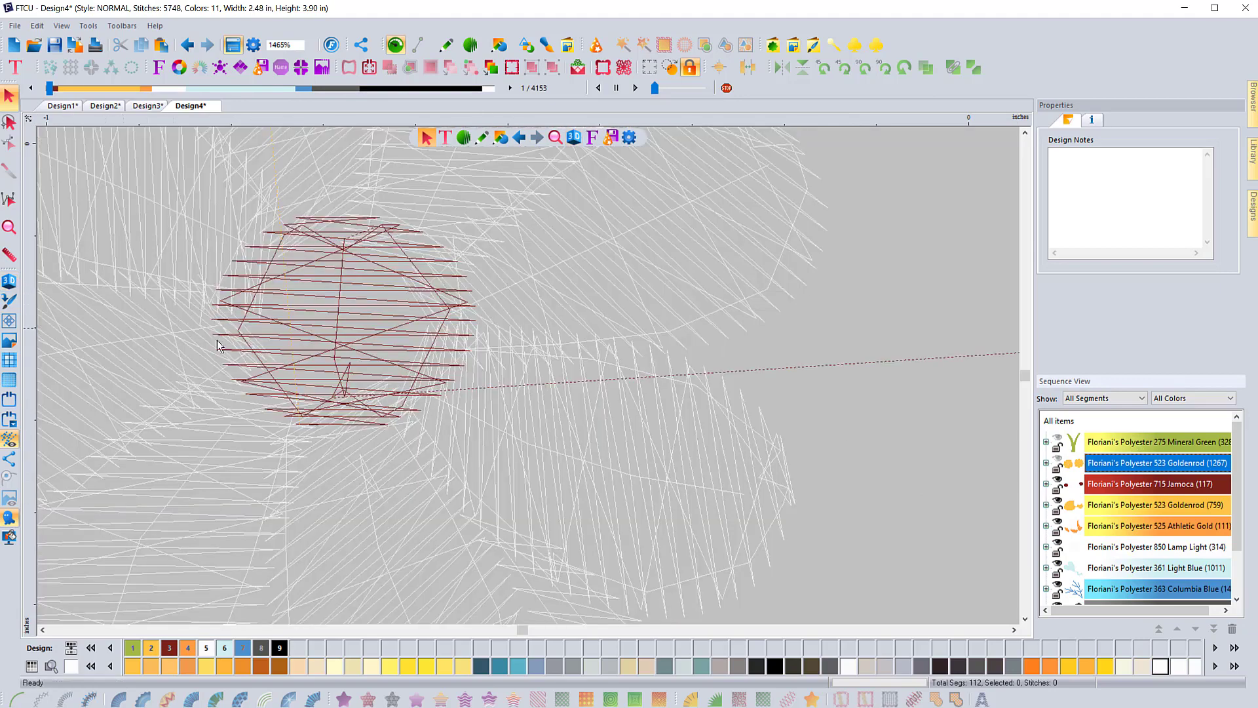
- Examine the bee's leg stitches and the left flower's center against the ghosted petals, clearing each selection
scroll(266, 372, "down", 2)
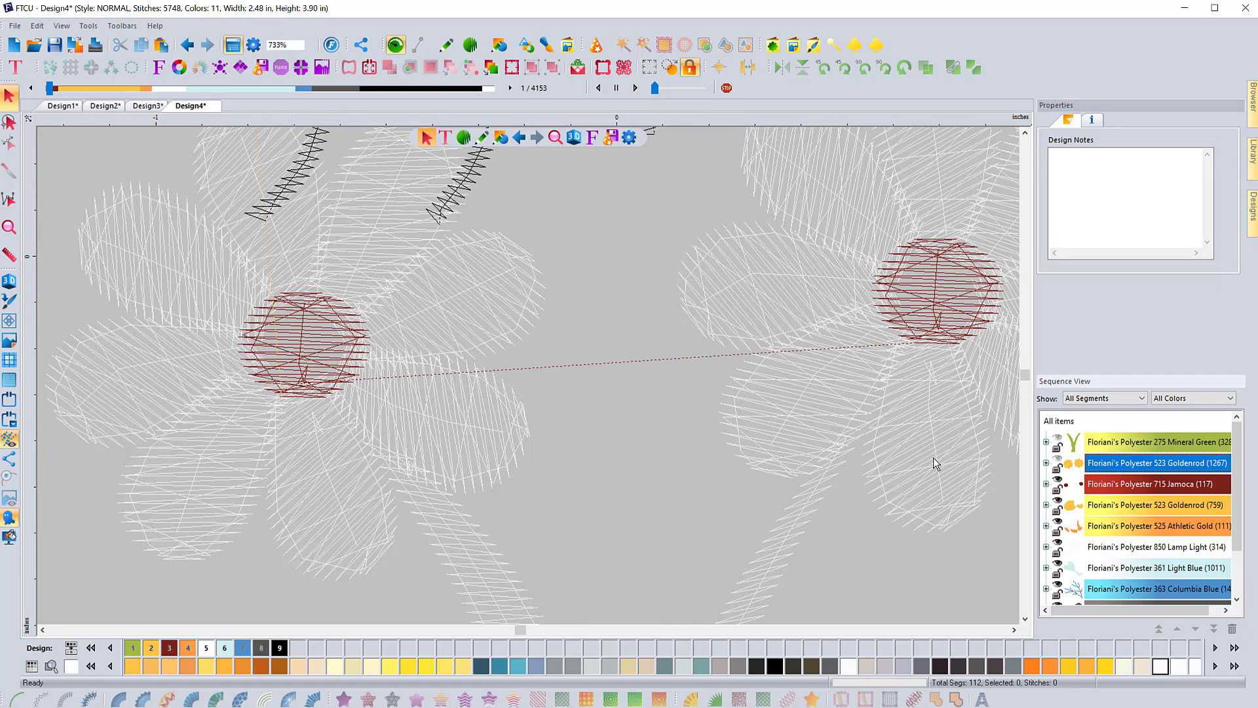
scroll(697, 451, "up", 1)
scroll(697, 450, "down", 1)
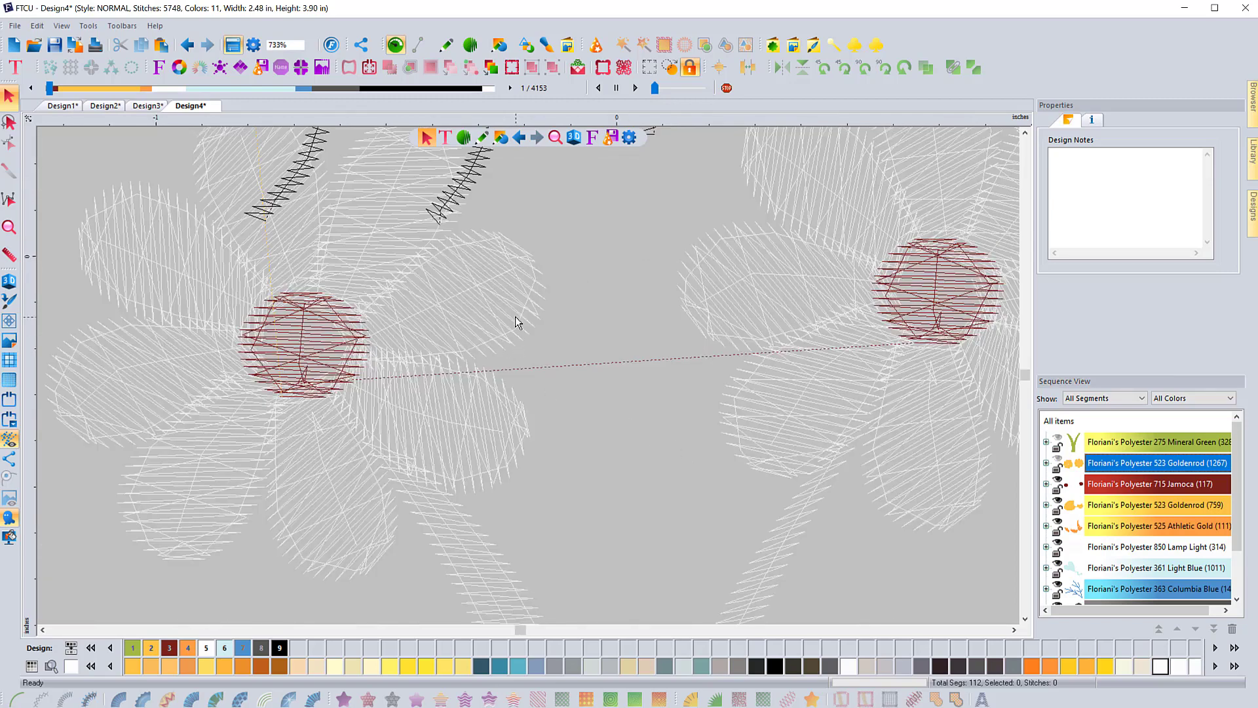
left_click(435, 226)
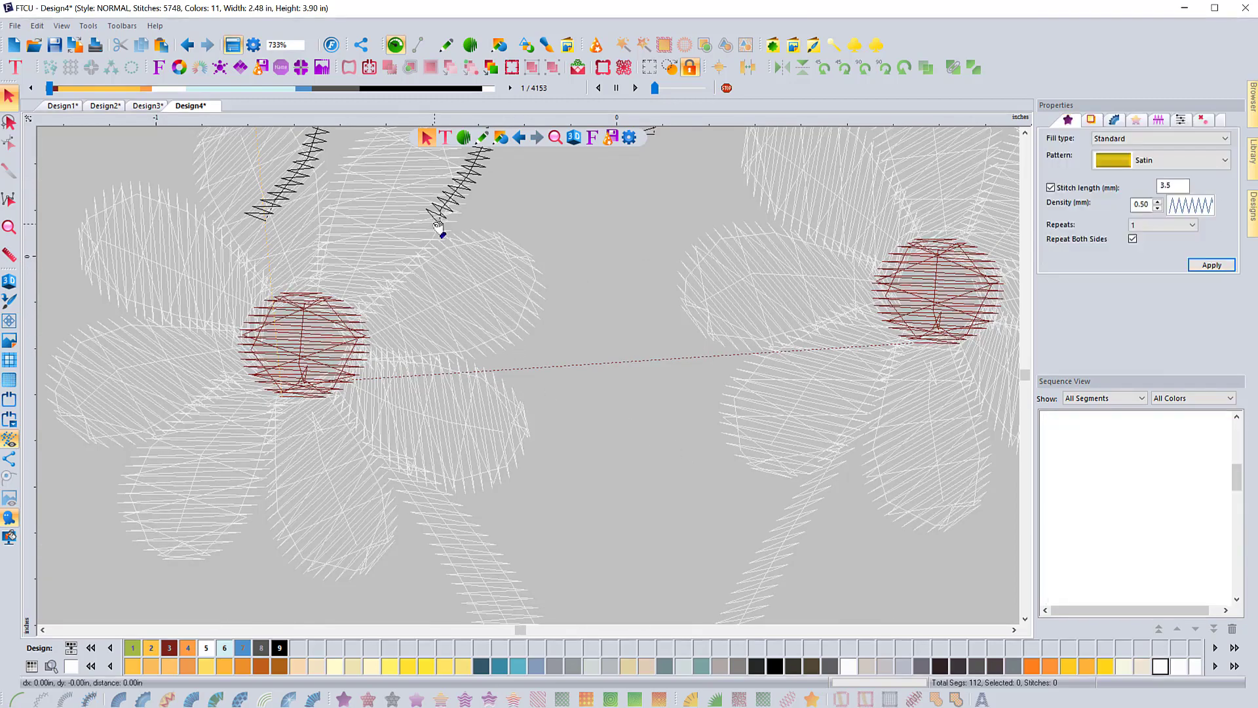
left_click(556, 220)
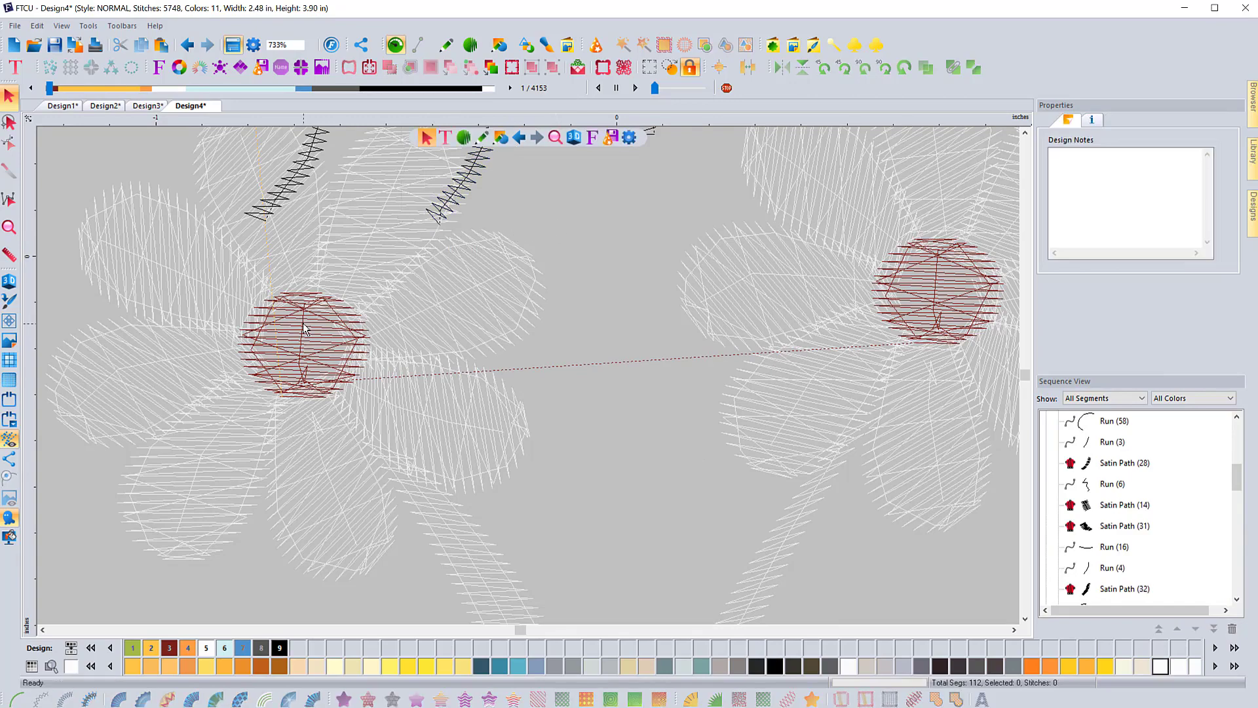
left_click(318, 304)
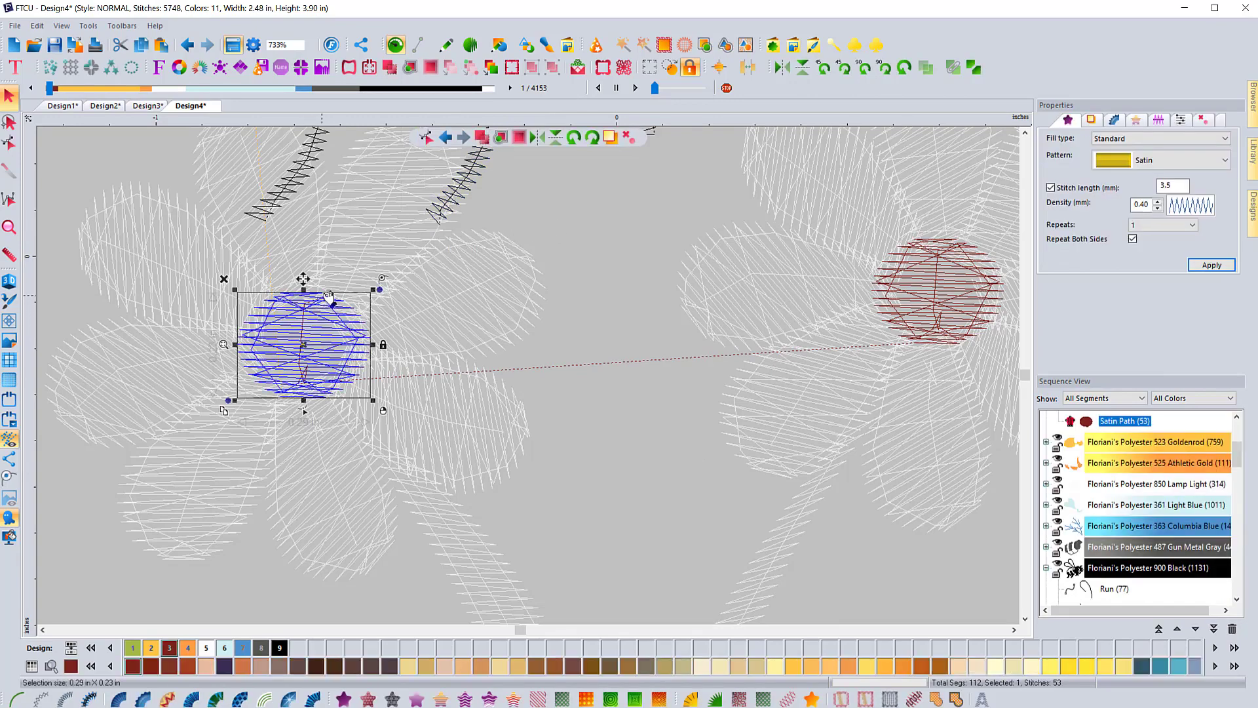
left_click(604, 254)
scroll(636, 368, "down", 1)
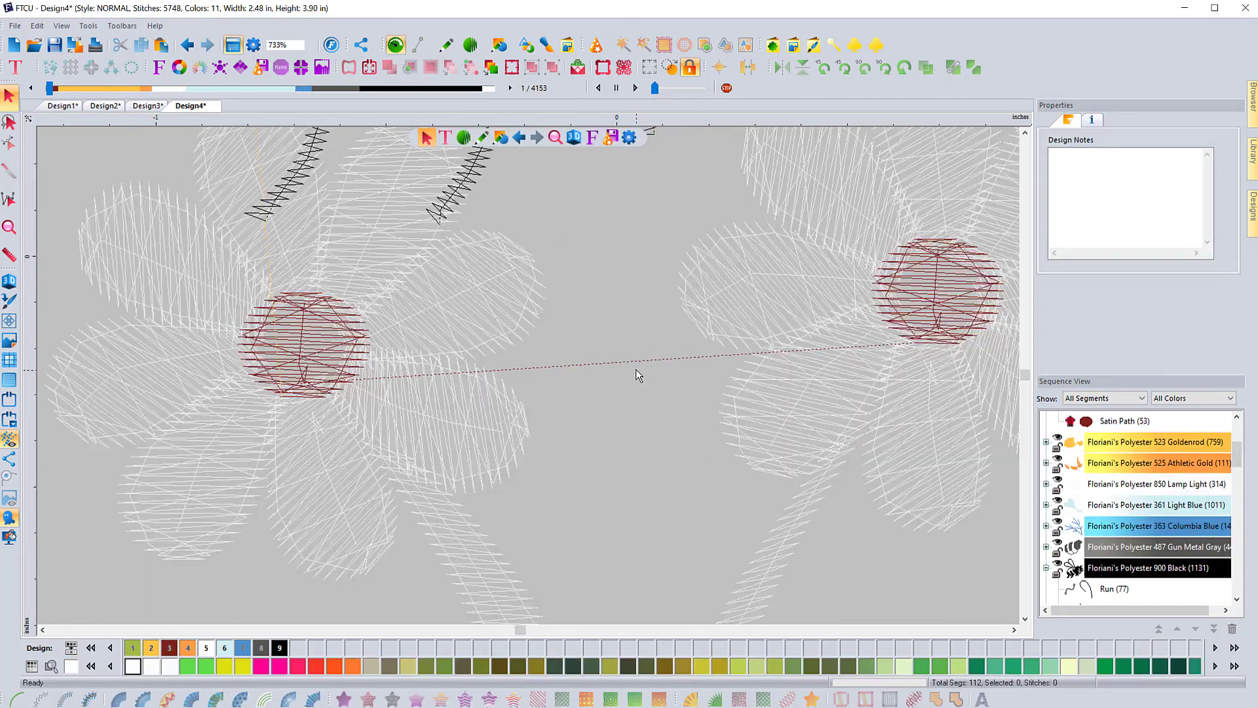
left_click(1023, 135)
left_click(1023, 135)
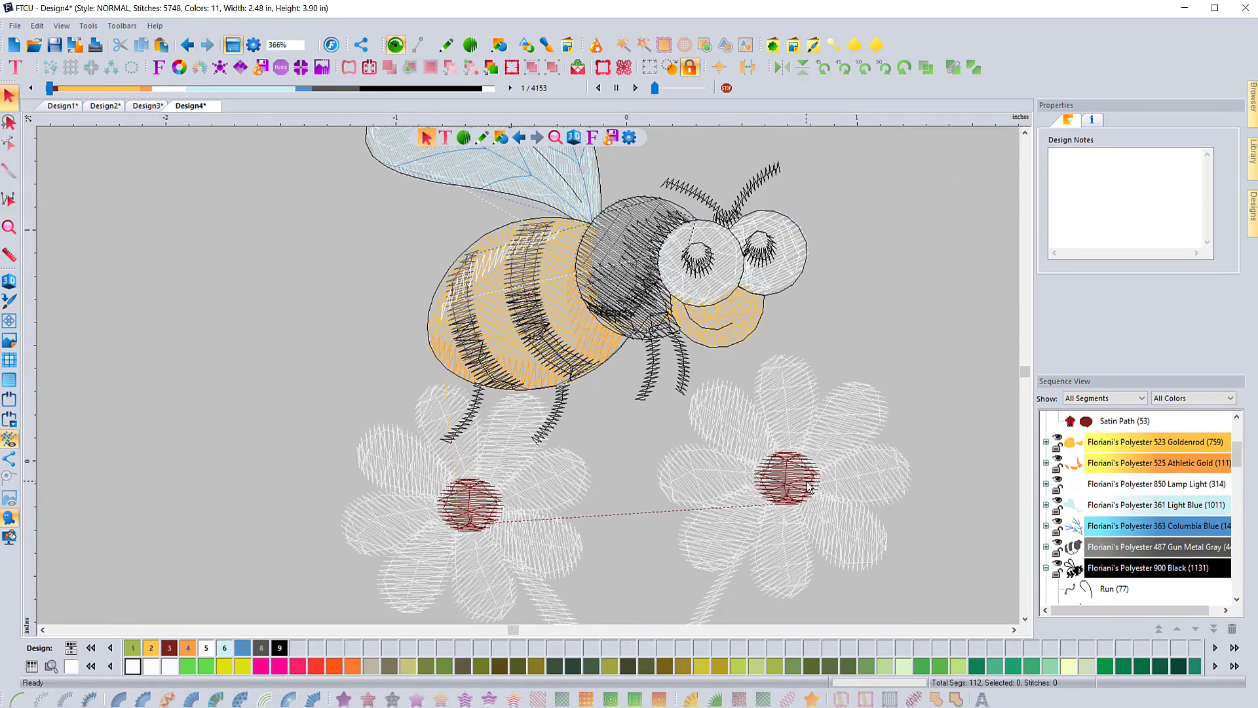
- Hide the Light Blue 361 color, show it again and clear the selection
left_click(1058, 502)
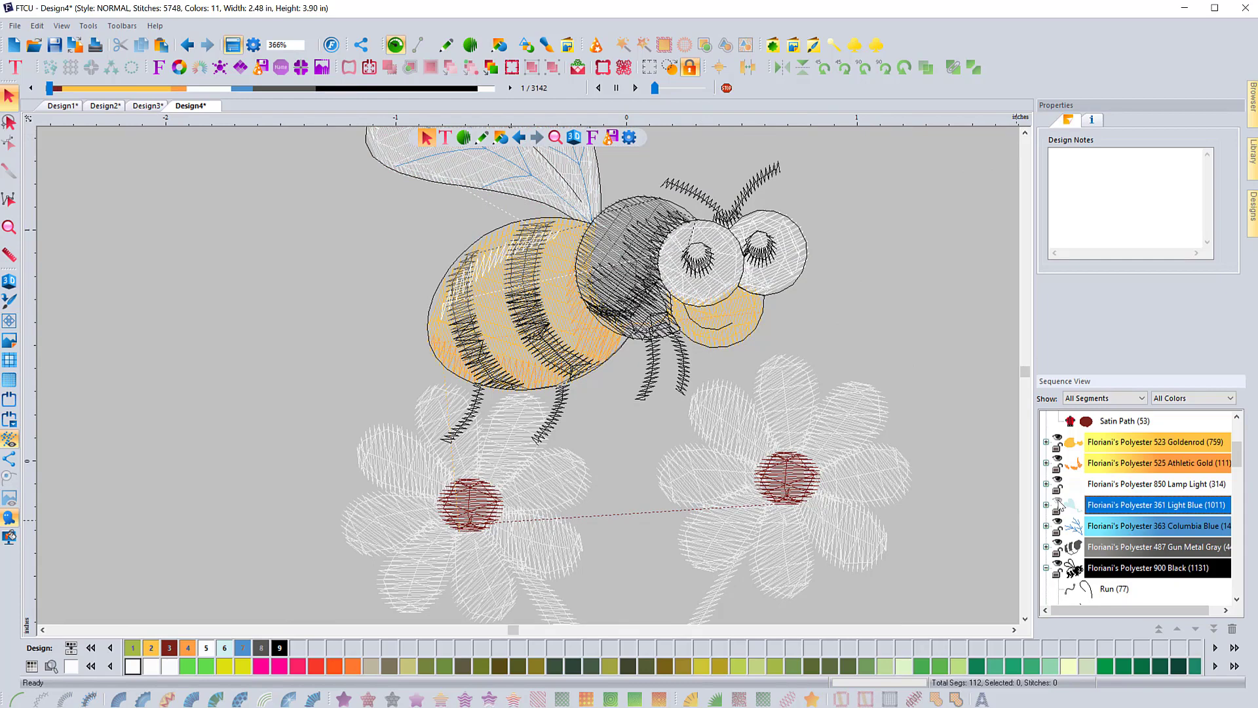
left_click(1058, 503)
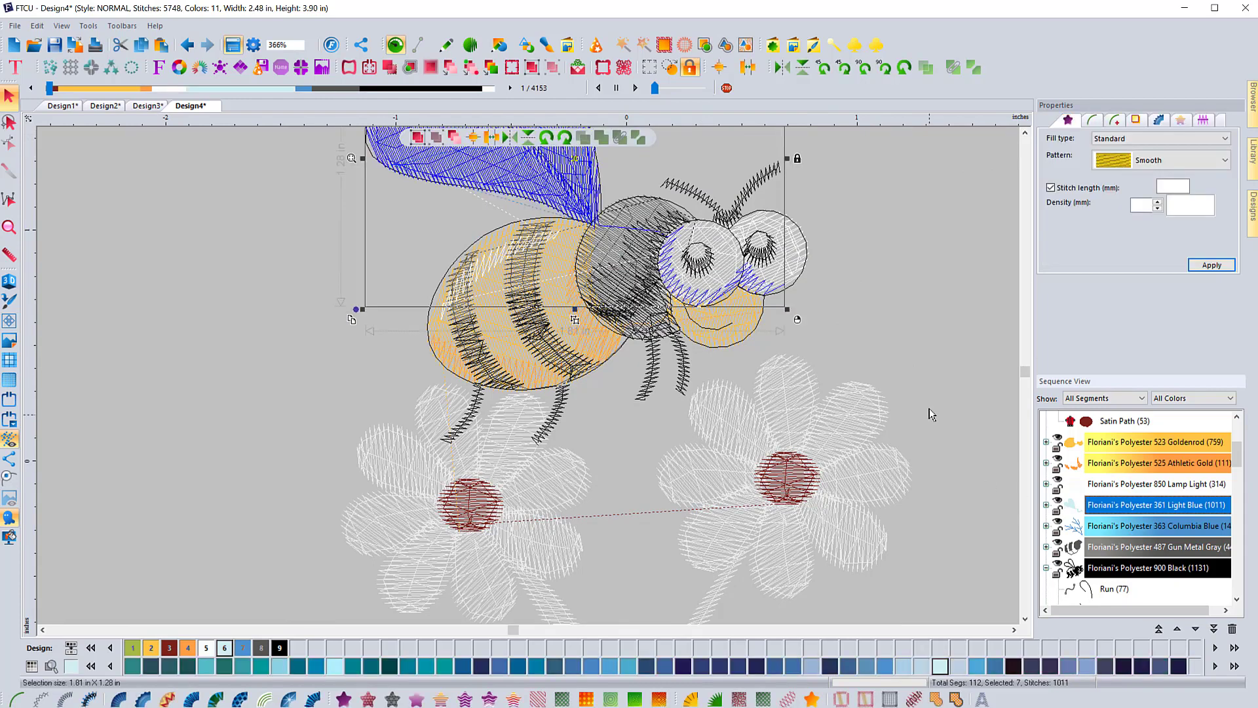
left_click(911, 409)
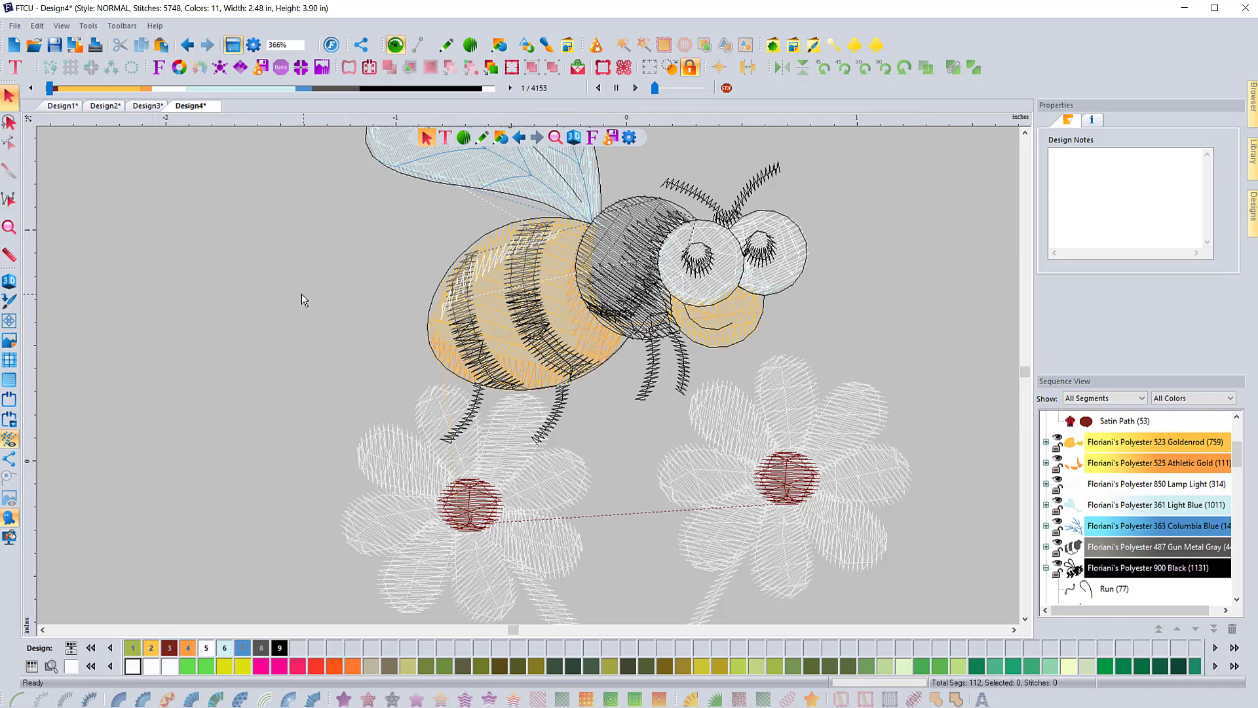
- Change the workspace background color to white
left_click(10, 537)
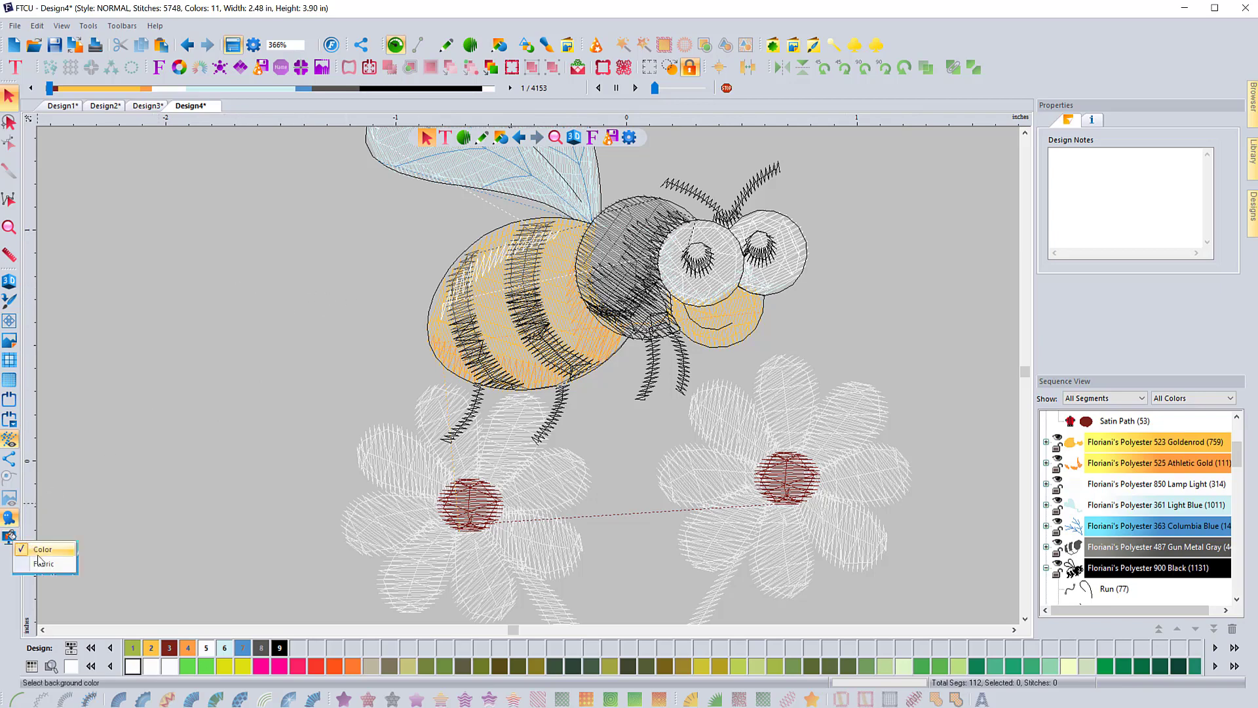
left_click(42, 550)
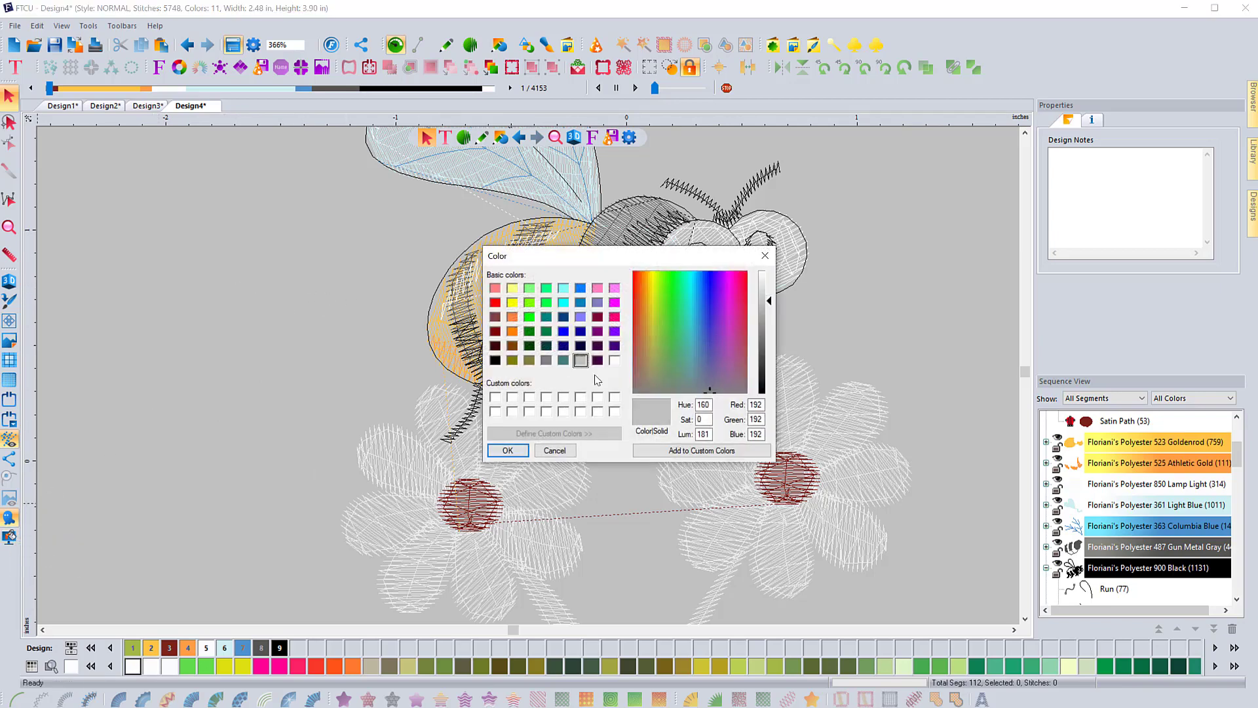
left_click(616, 361)
left_click(528, 449)
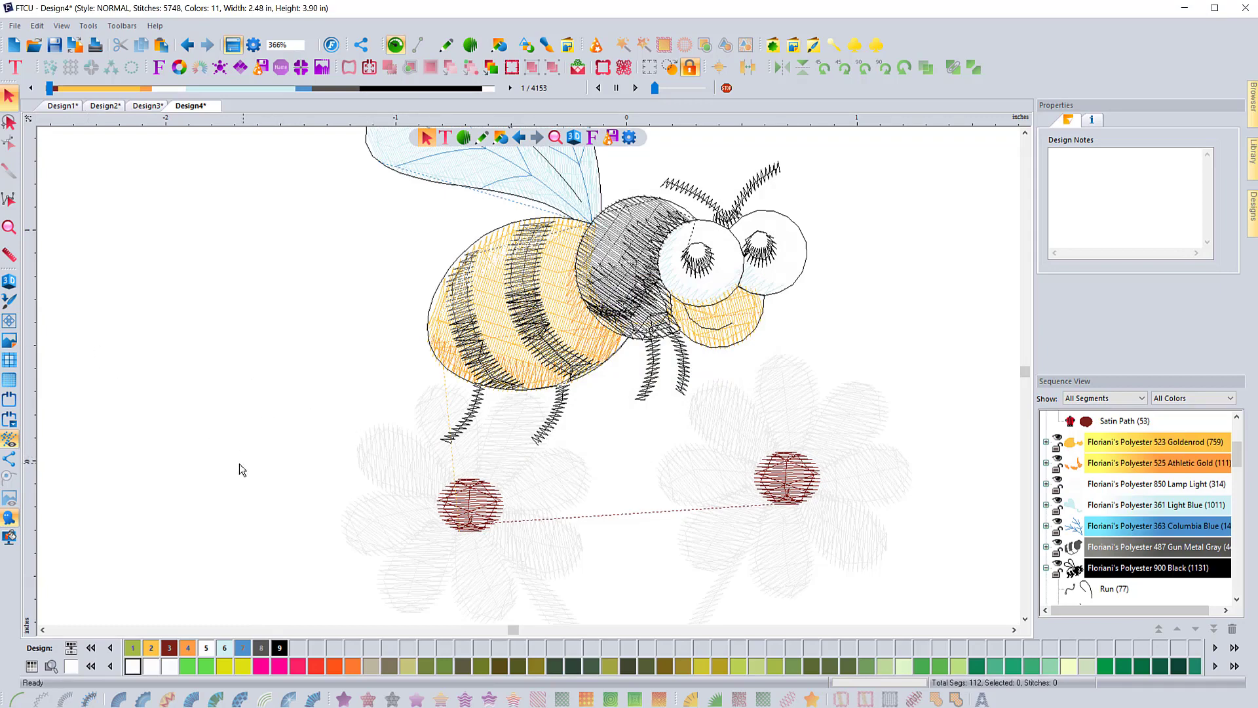
- Examine the ghosted flowers against the white background at different scales, in both 3D and flat stitch views
scroll(239, 464, "down", 5)
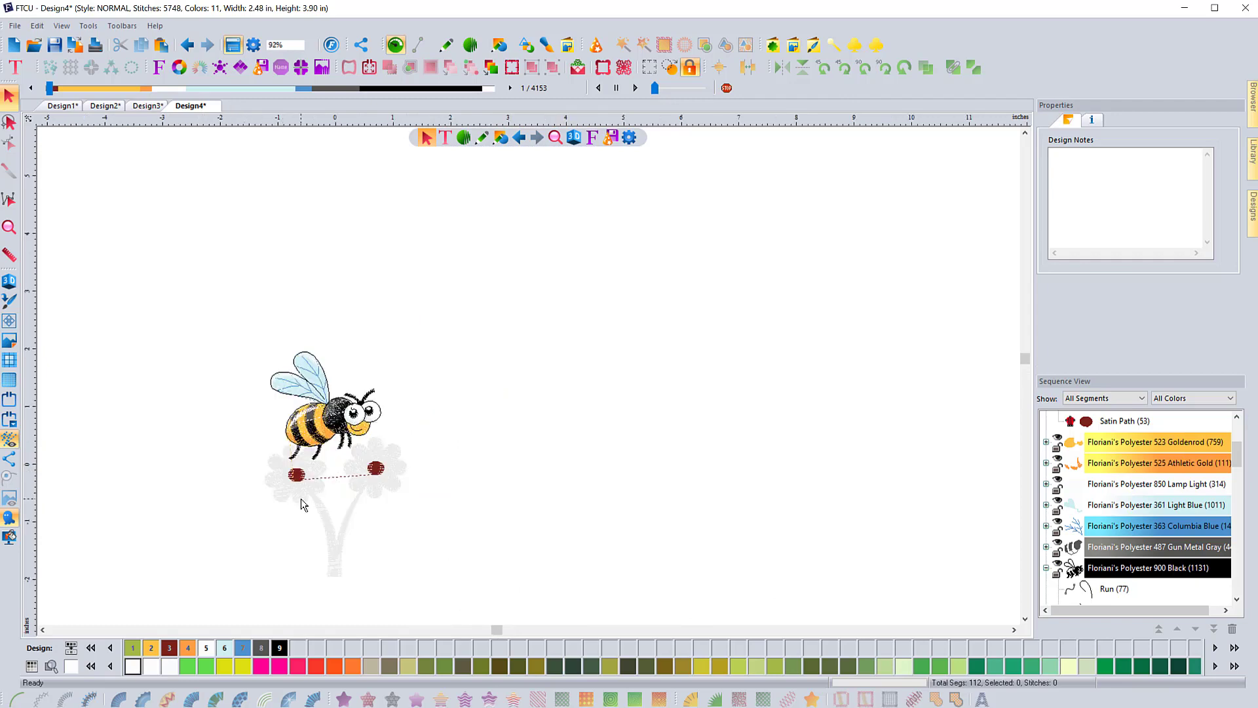
scroll(248, 495, "up", 6)
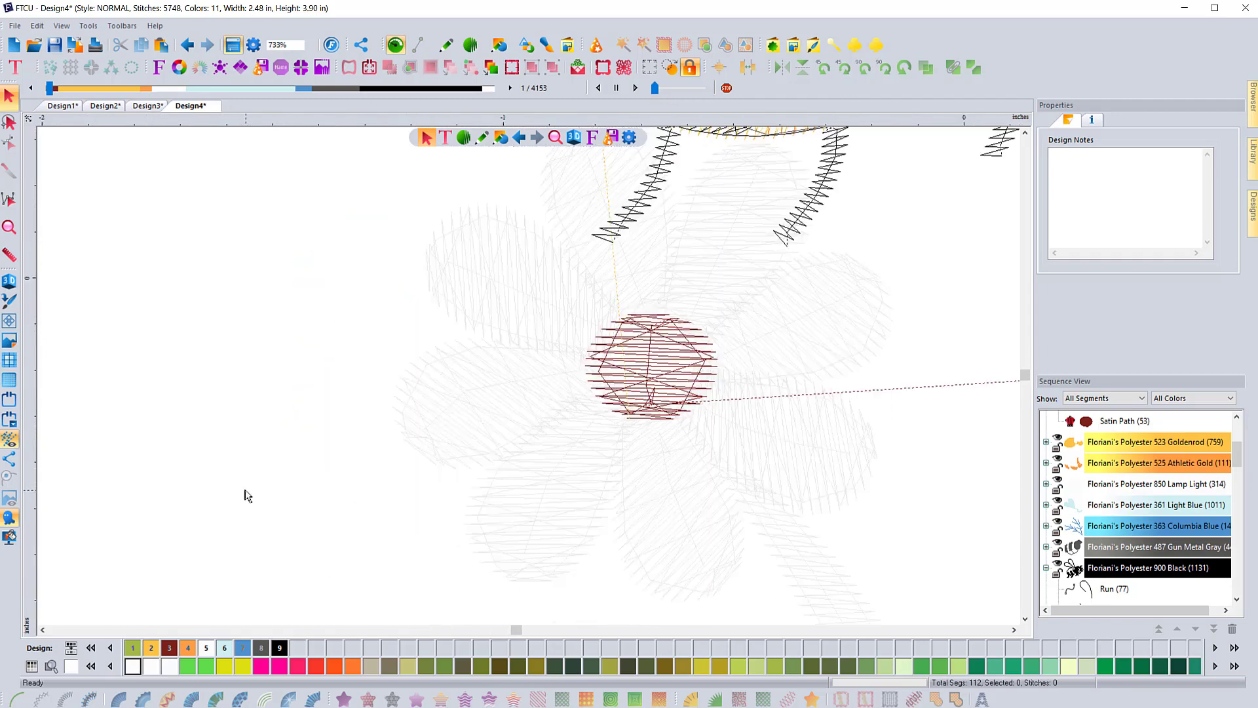
scroll(247, 495, "down", 1)
scroll(175, 504, "down", 1)
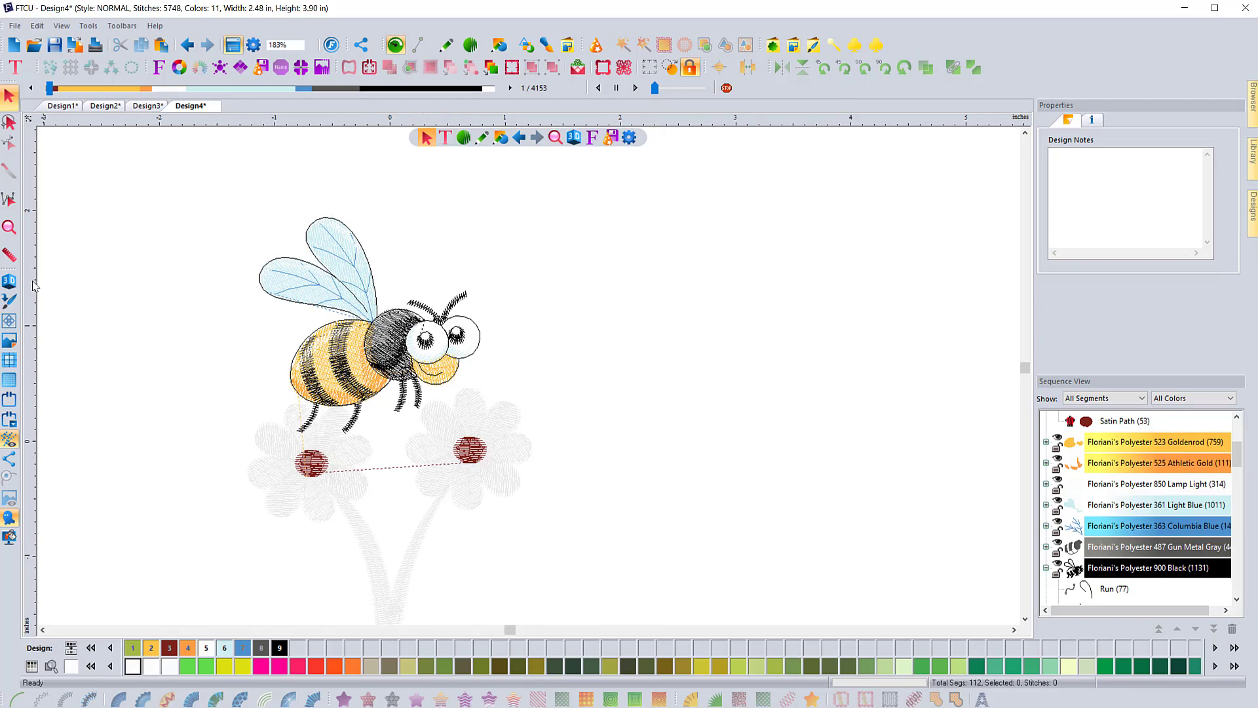
left_click(12, 281)
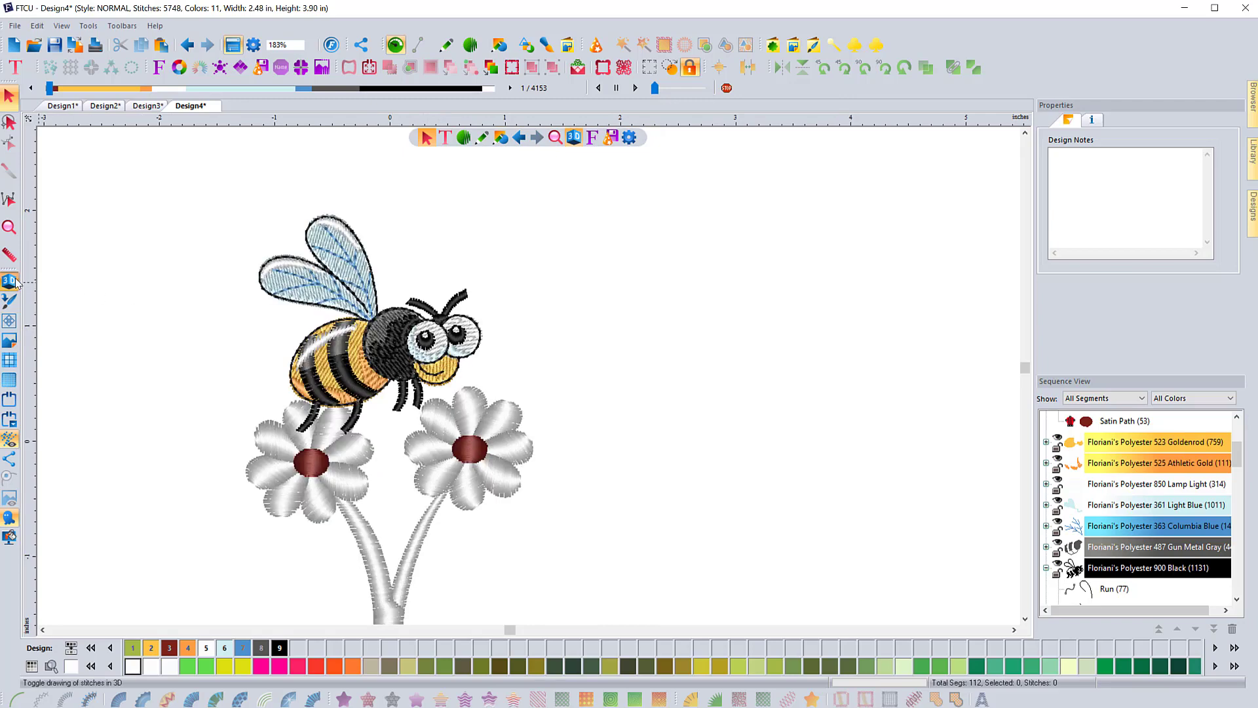
left_click(13, 282)
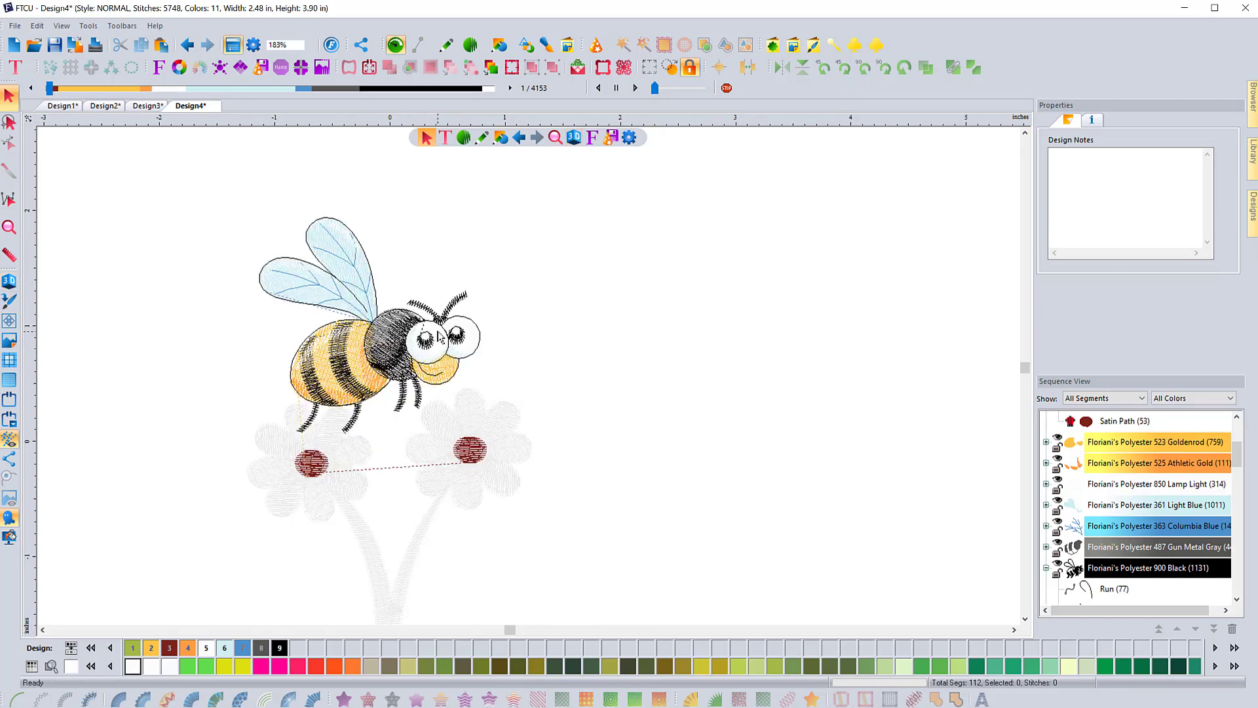
- Set the workspace background color to the light gray basic color and display the grid
left_click(9, 536)
left_click(37, 544)
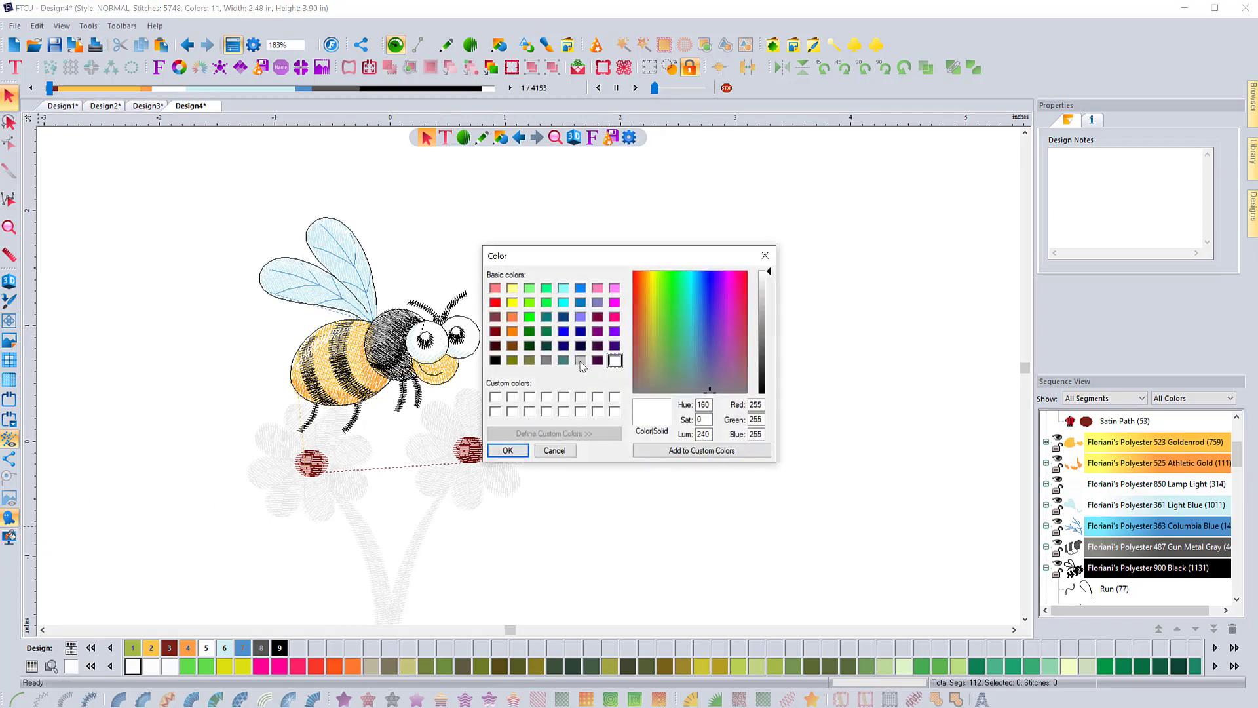
left_click(581, 361)
left_click(508, 450)
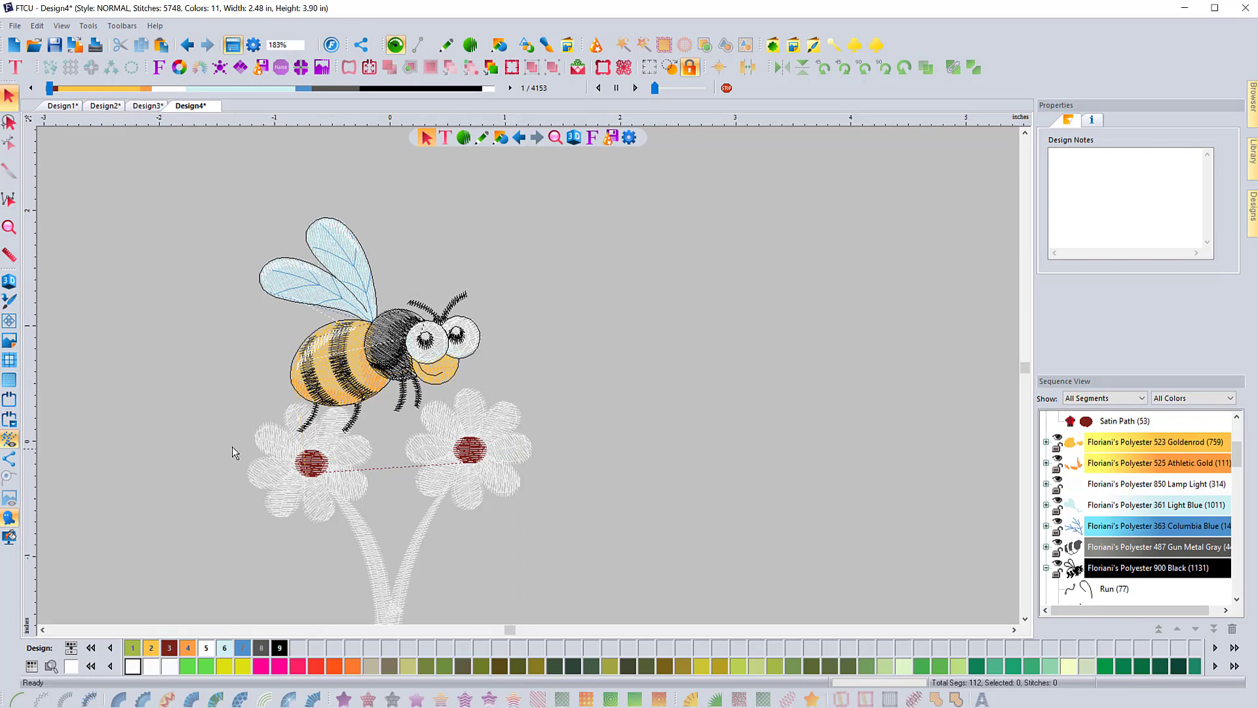
left_click(9, 360)
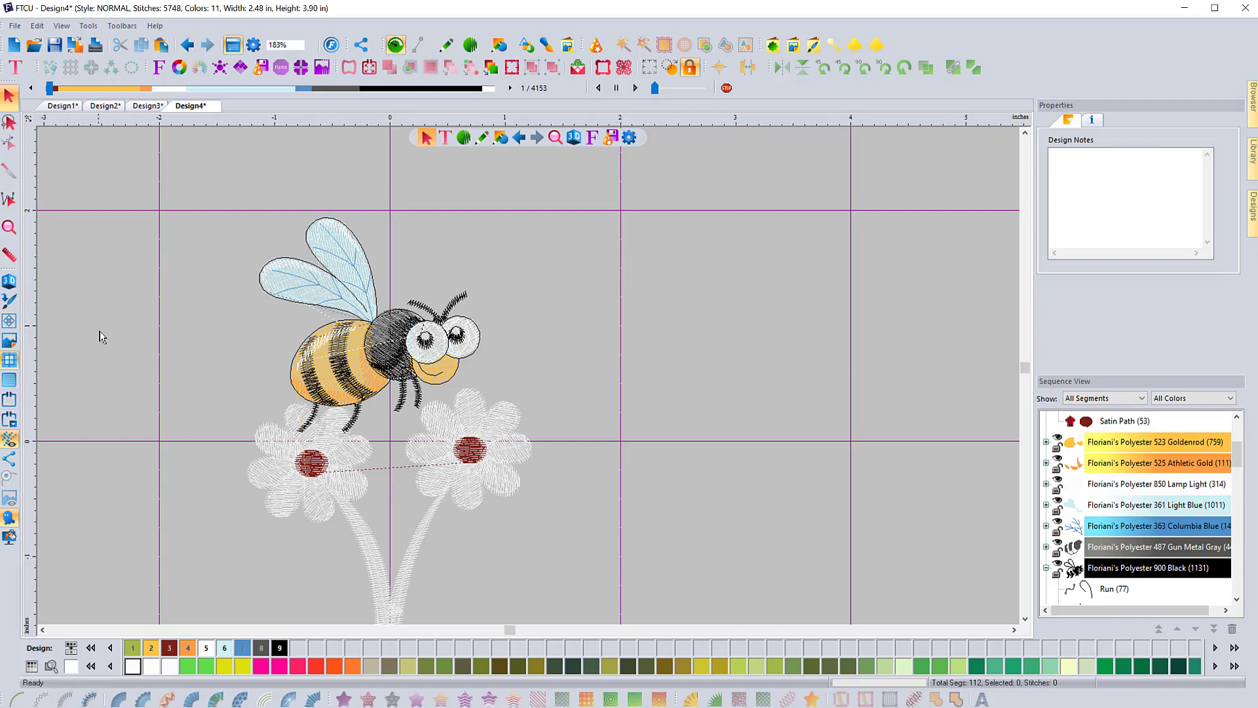
- Change the workspace background to the medium gray basic color with RGB 128, 128, 128
left_click(11, 535)
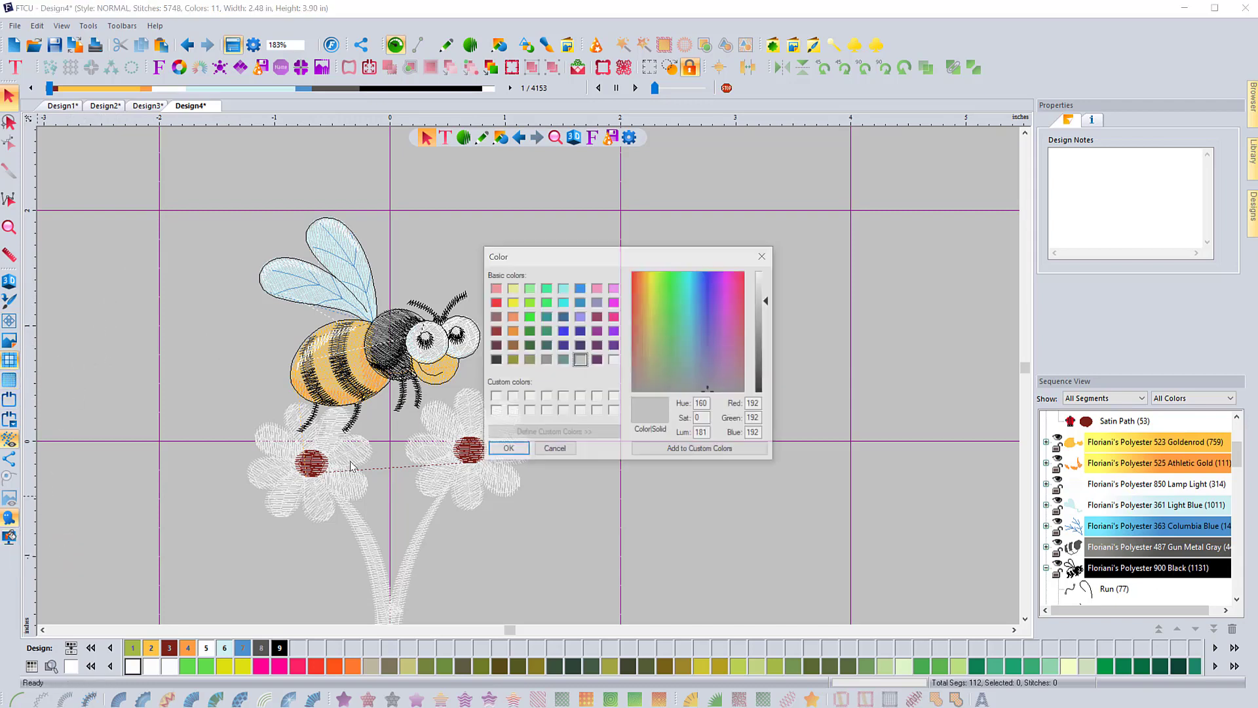
left_click(547, 359)
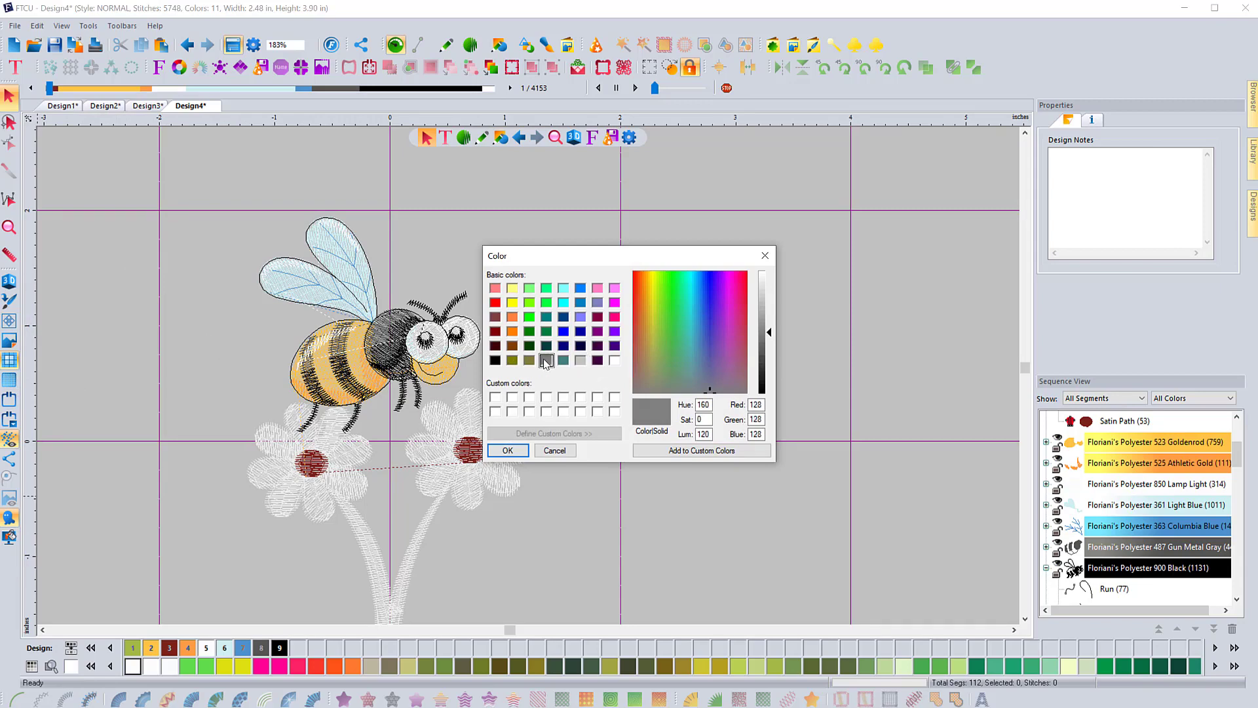
left_click(507, 450)
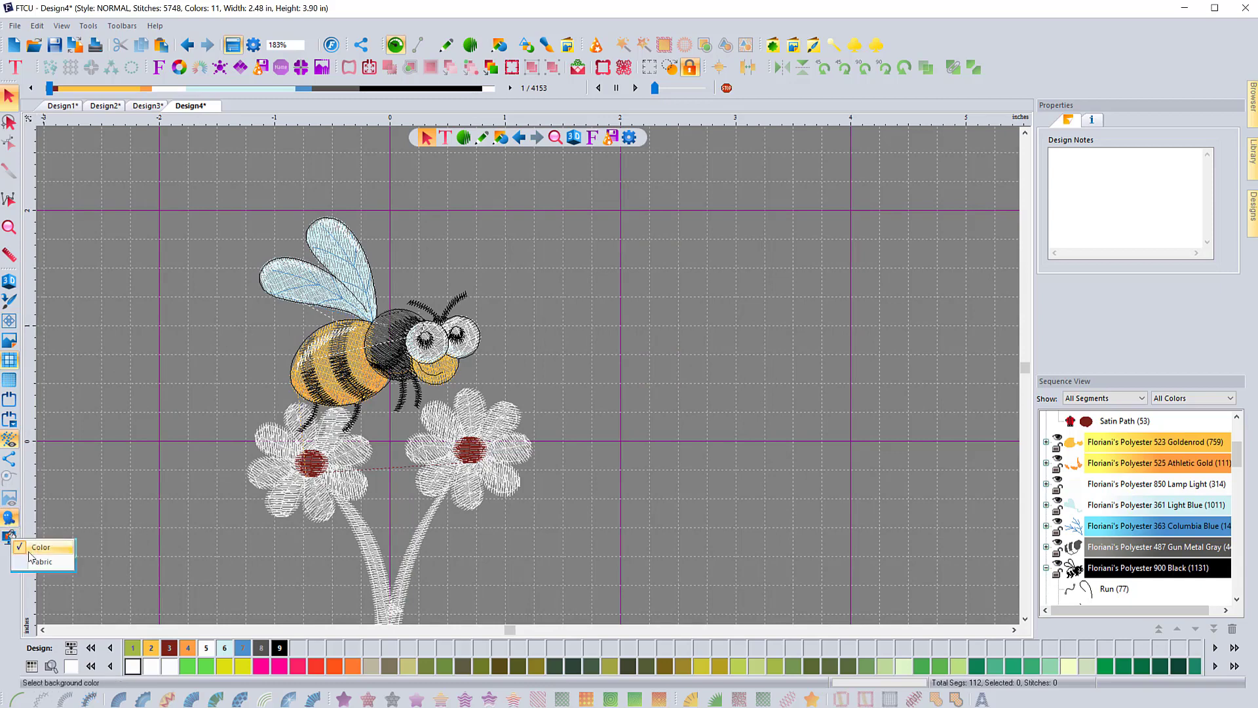
- Set the workspace background to the light gray basic color with RGB 192, 192, 192 and hide the grid
left_click(9, 536)
left_click(580, 360)
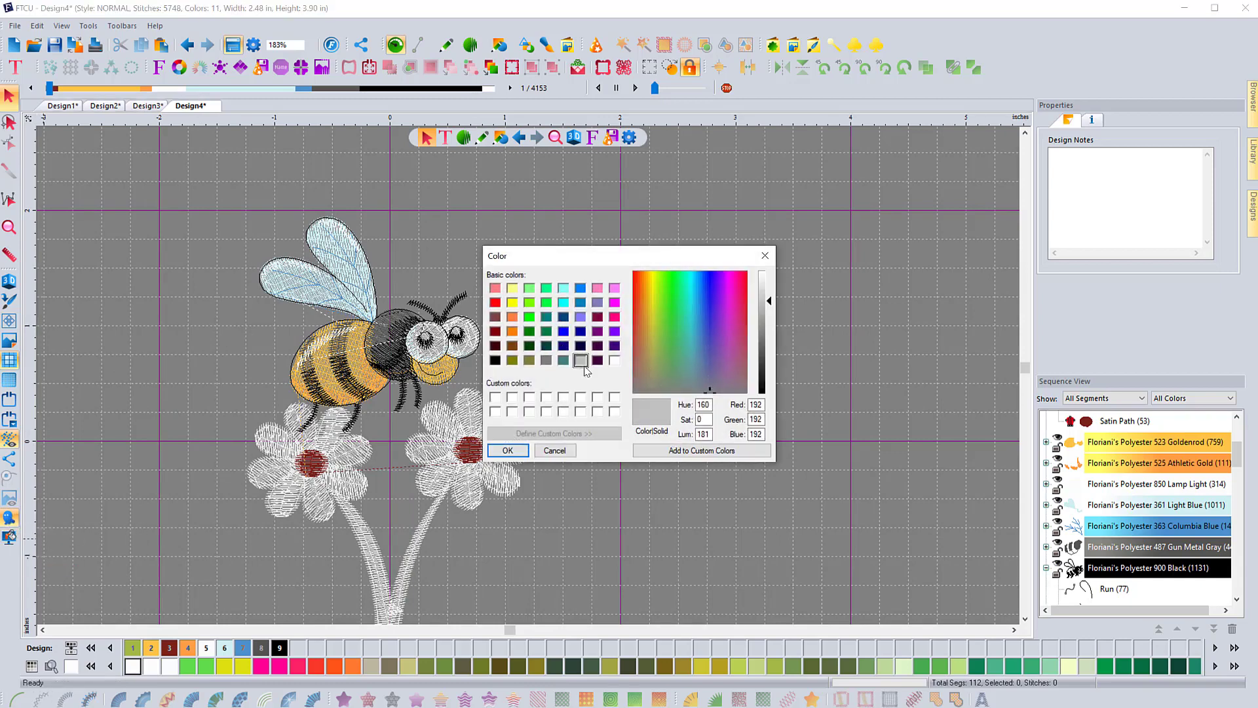
left_click(507, 449)
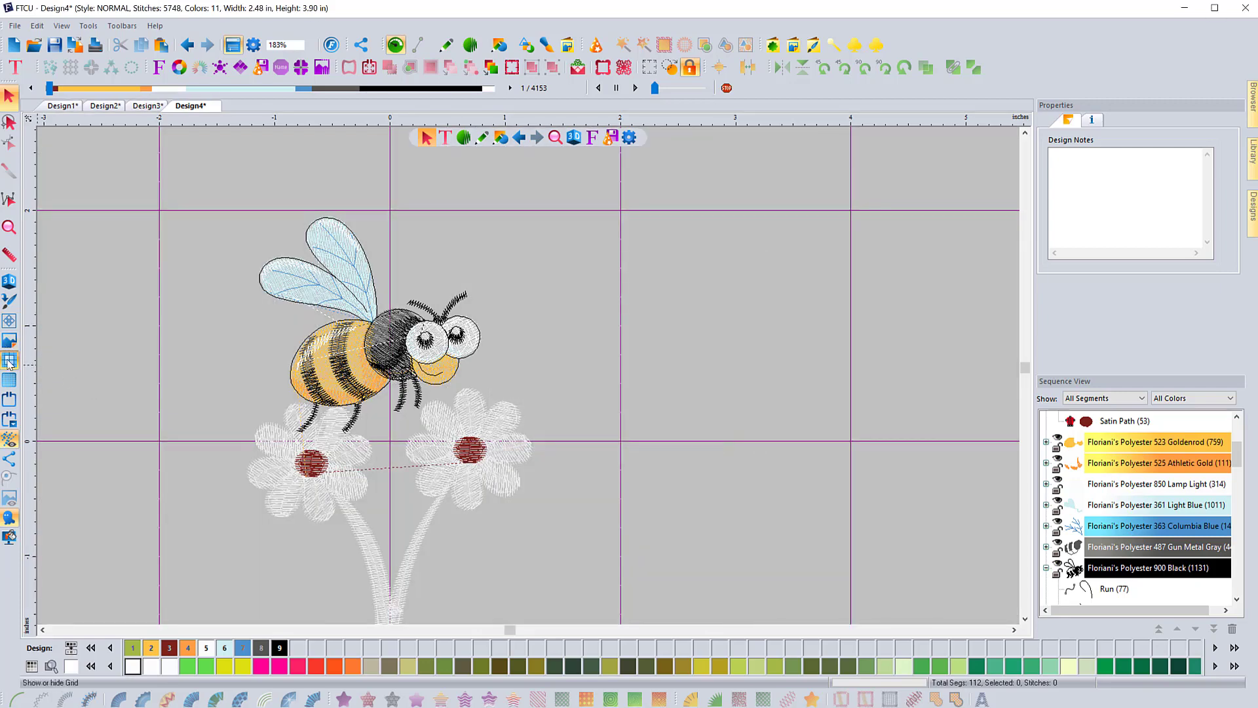
left_click(9, 361)
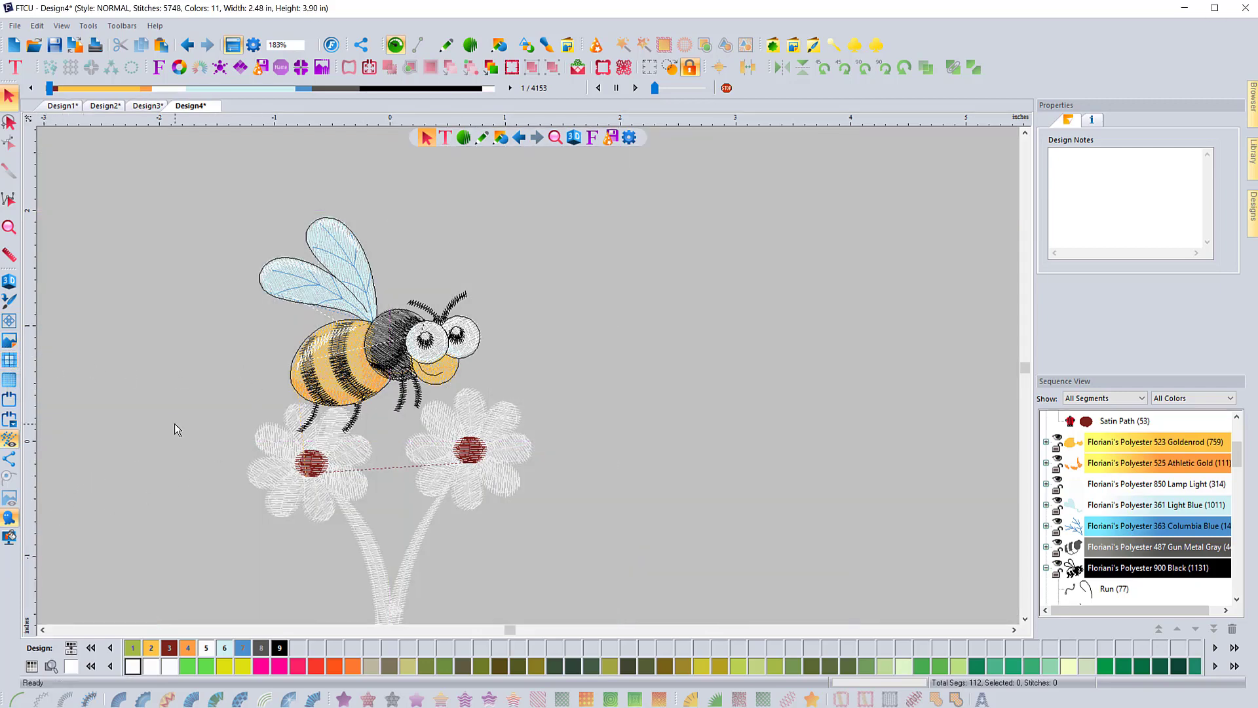
- Inspect the ghosted petals beneath the bee's legs up close, selecting a rear leg's satin path and clearing the selection
scroll(291, 435, "down", 1)
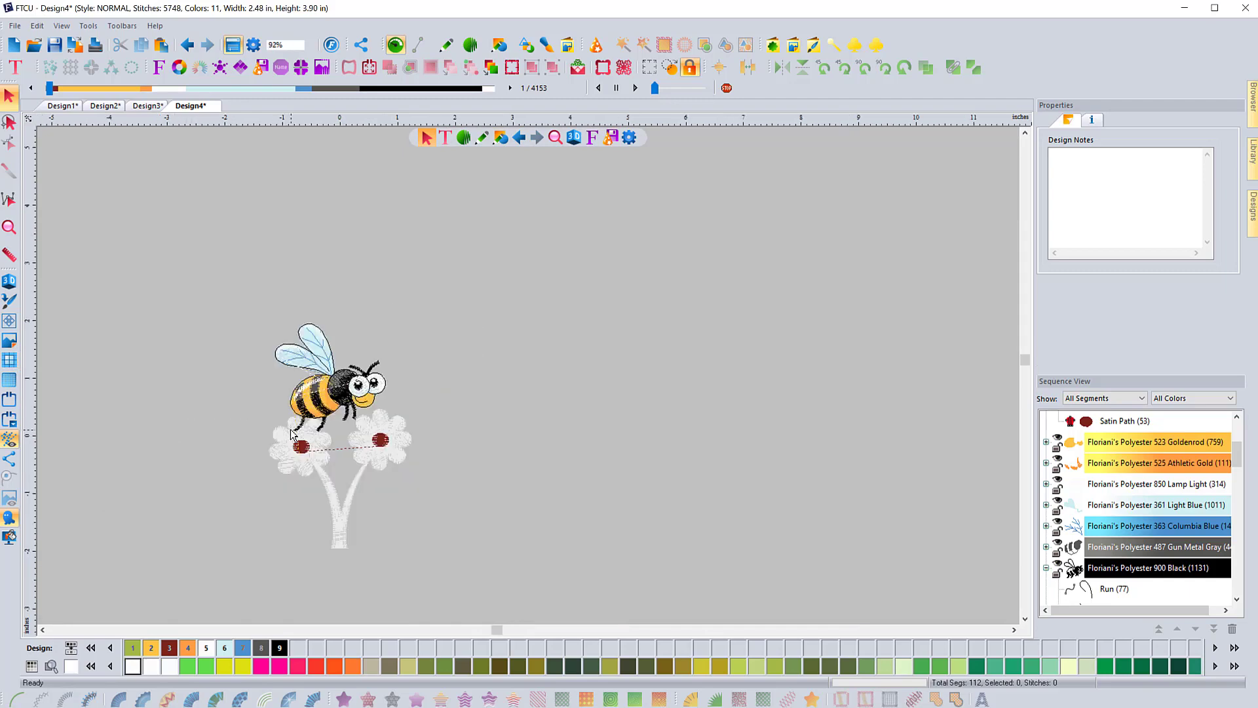
scroll(290, 435, "up", 3)
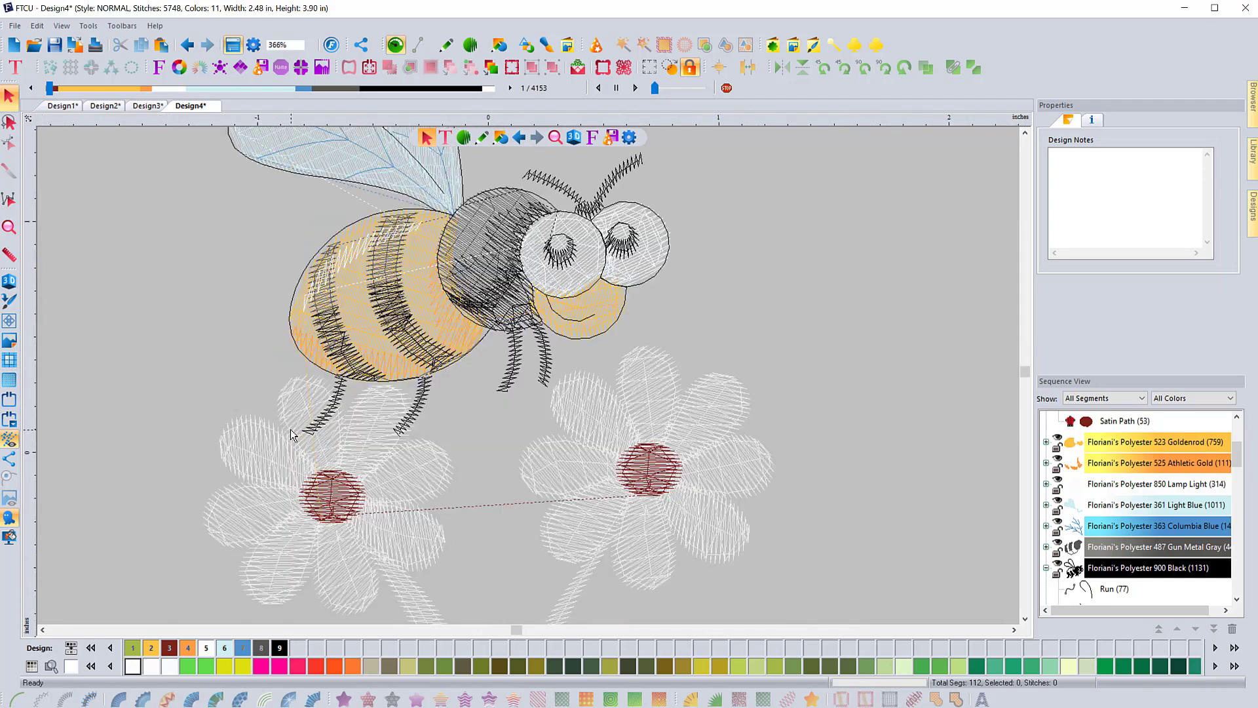
scroll(290, 434, "up", 2)
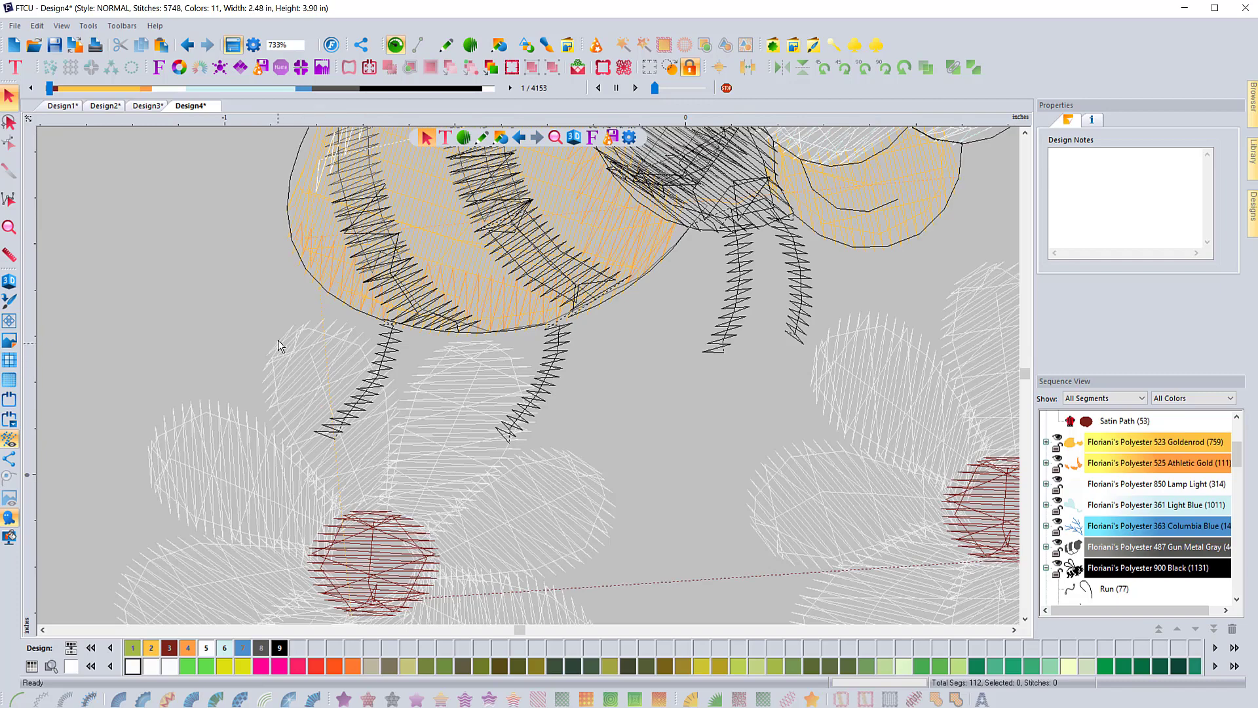
left_click(392, 369)
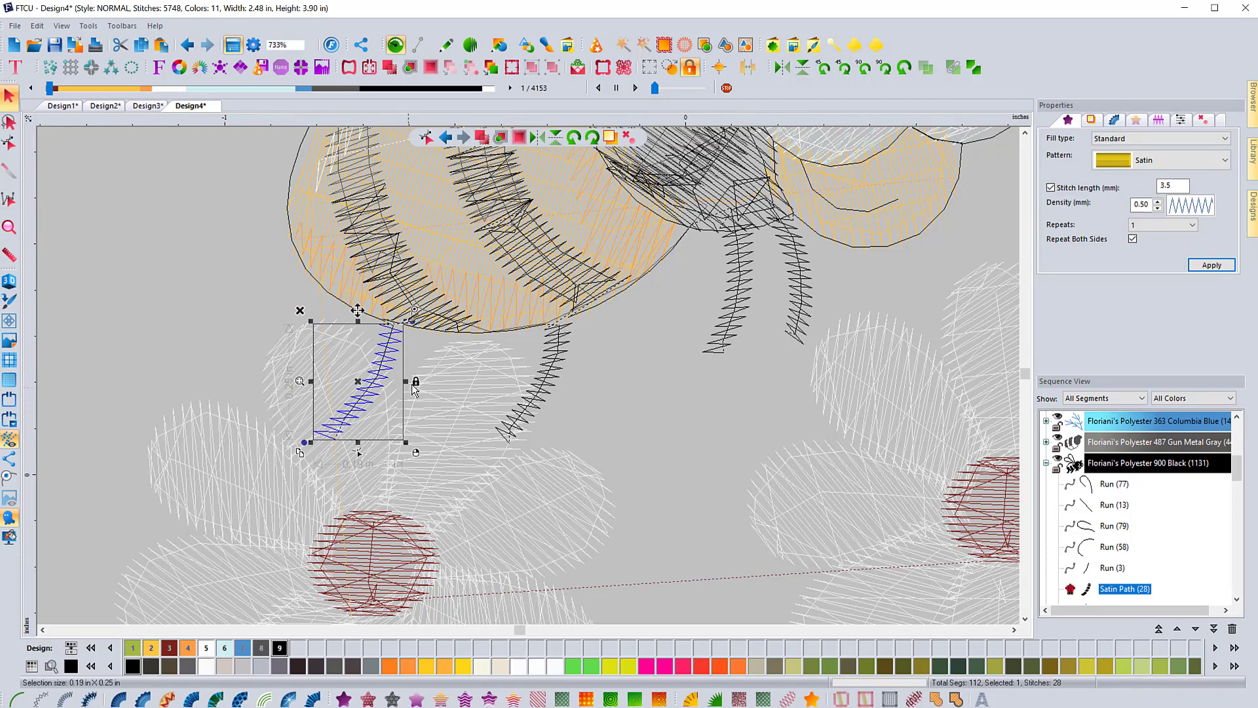
left_click(569, 388)
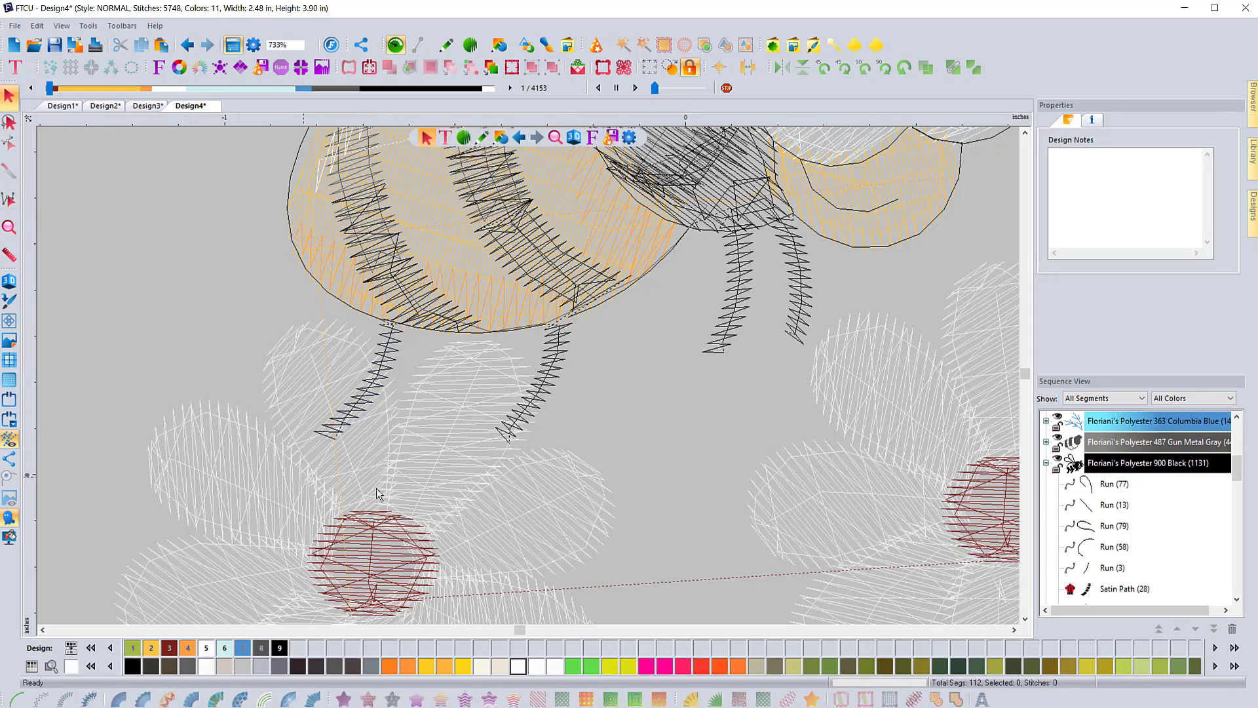
- Collapse the Black 900 and Jamoca 715 segment lists, and show the petals' Goldenrod 523 and the stems' Mineral Green 275 colors
left_click(1047, 463)
scroll(1061, 505, "up", 3)
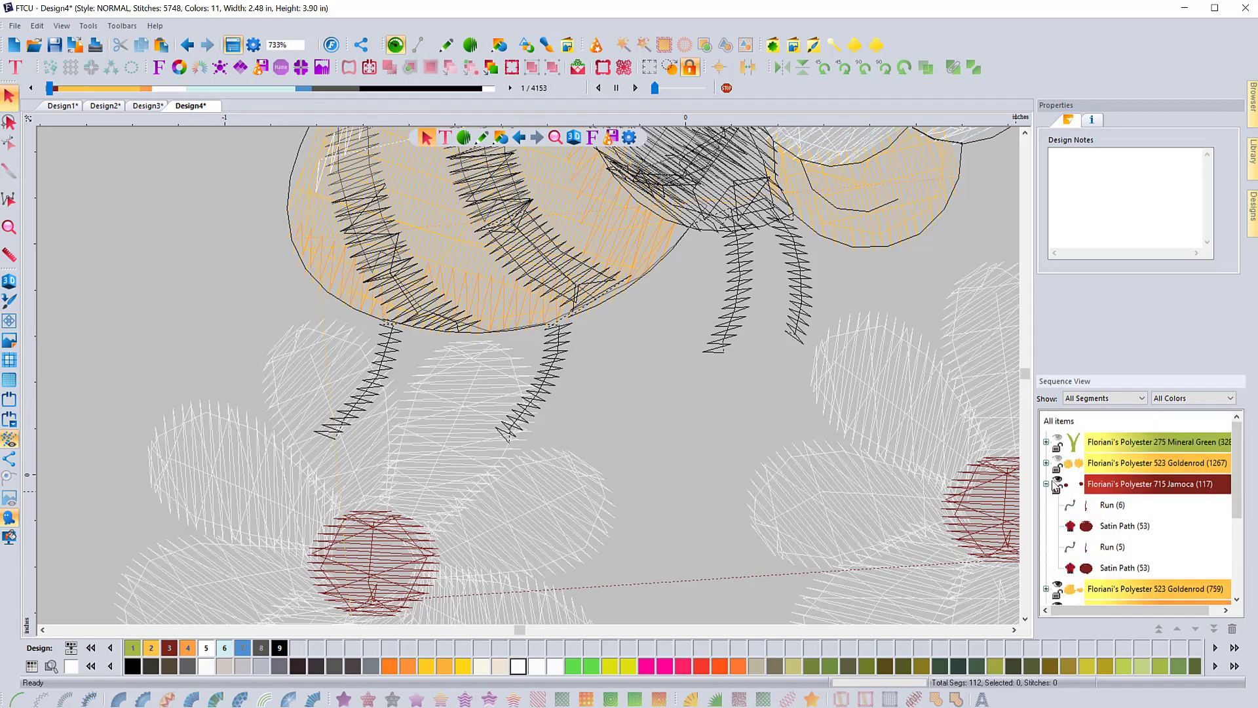
left_click(1047, 483)
left_click(1062, 463)
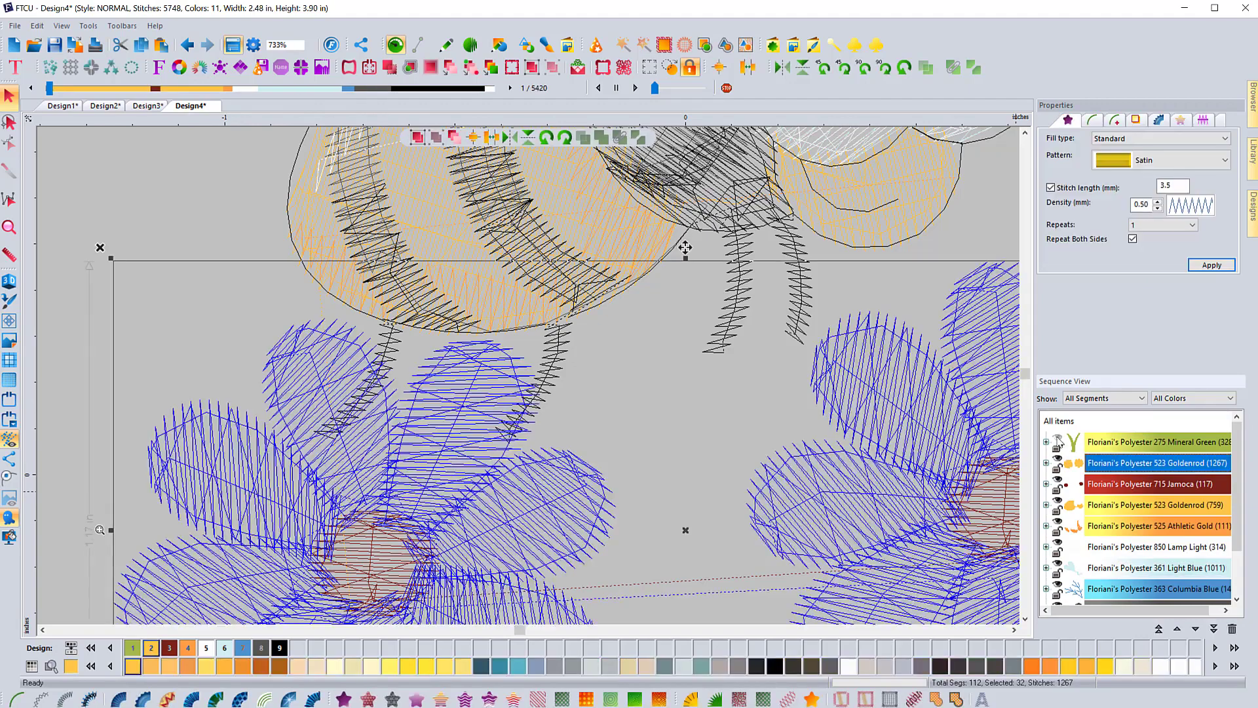
left_click(1059, 441)
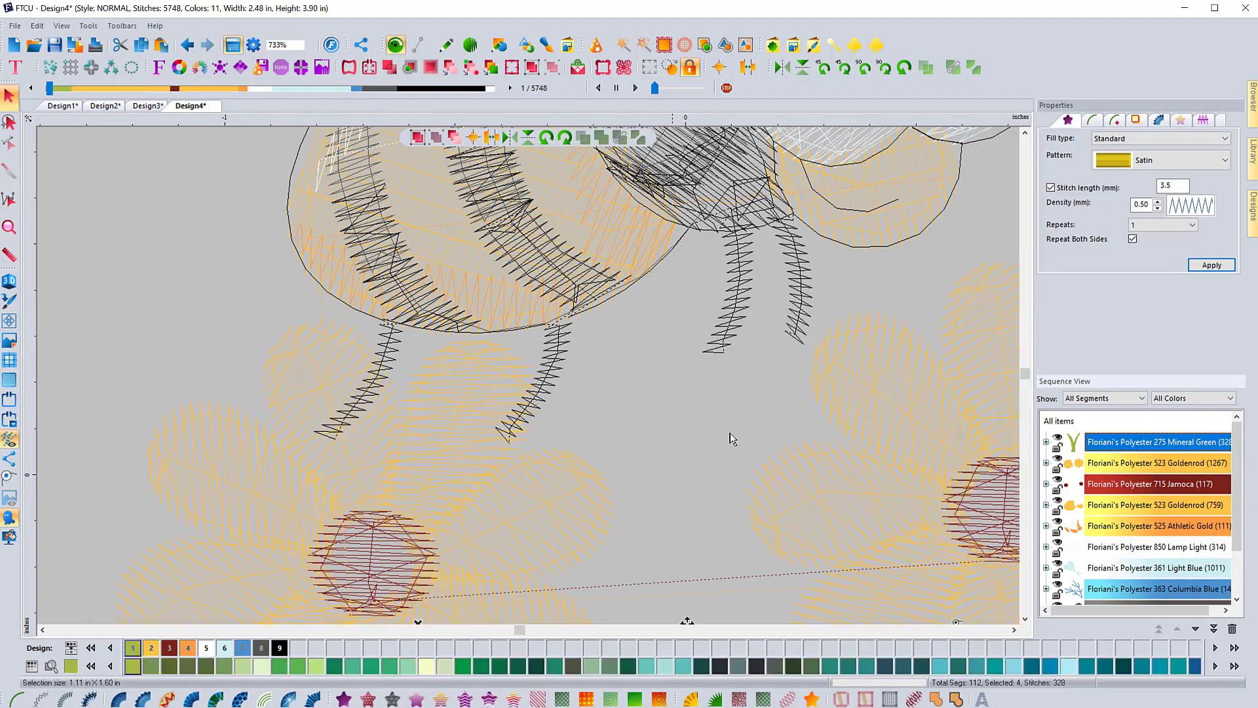
left_click(135, 332)
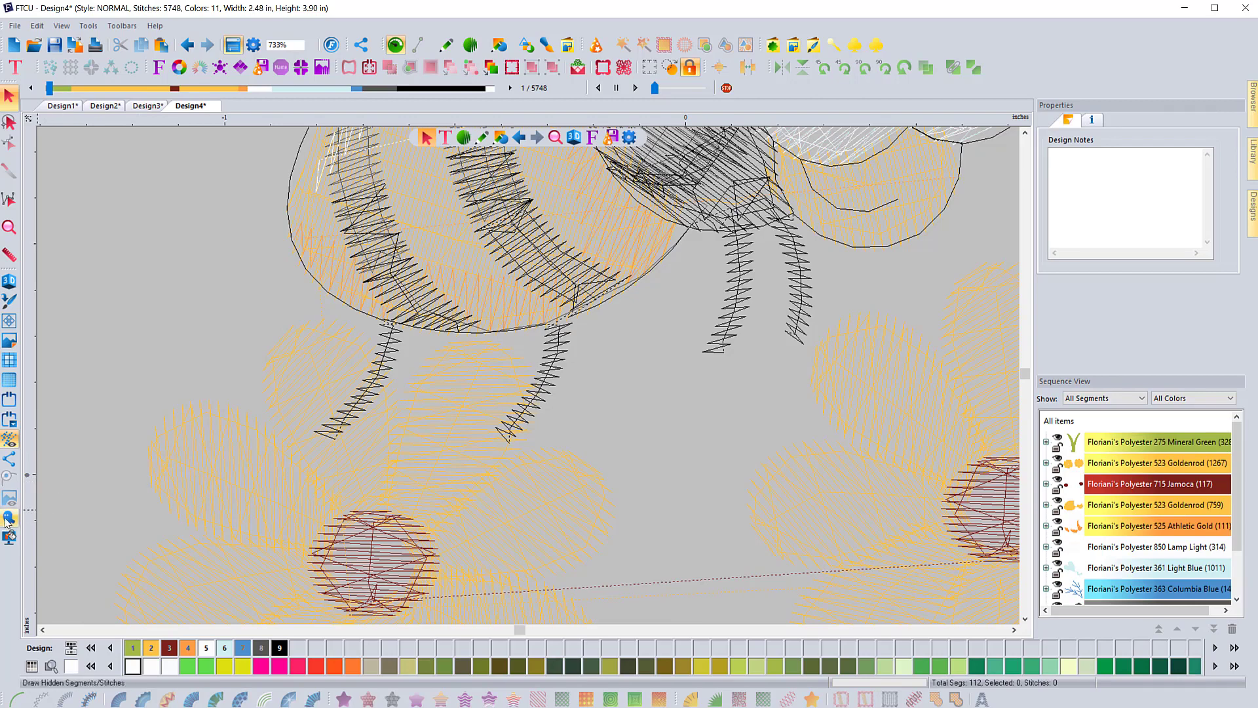
- Hide the petals' Goldenrod 523, the flower centers' Jamoca 715 and the bee body's Goldenrod 523 colors
left_click(1058, 460)
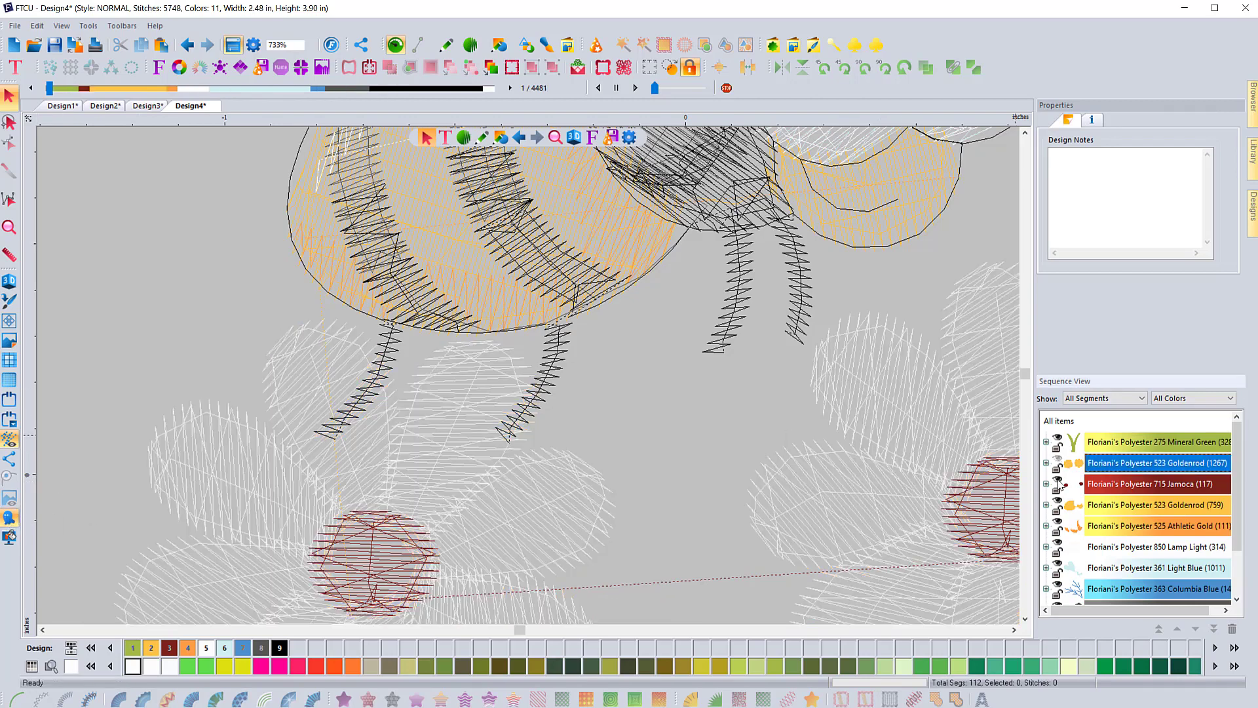
left_click(1059, 483)
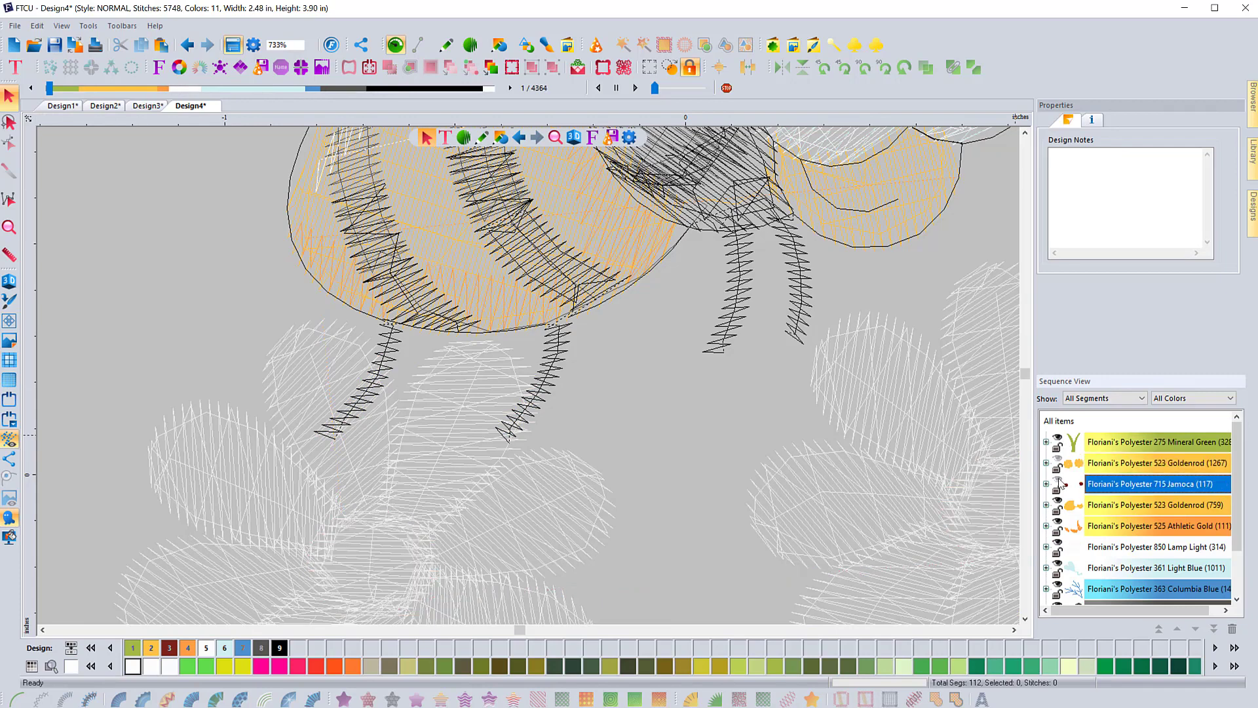
left_click(1057, 503)
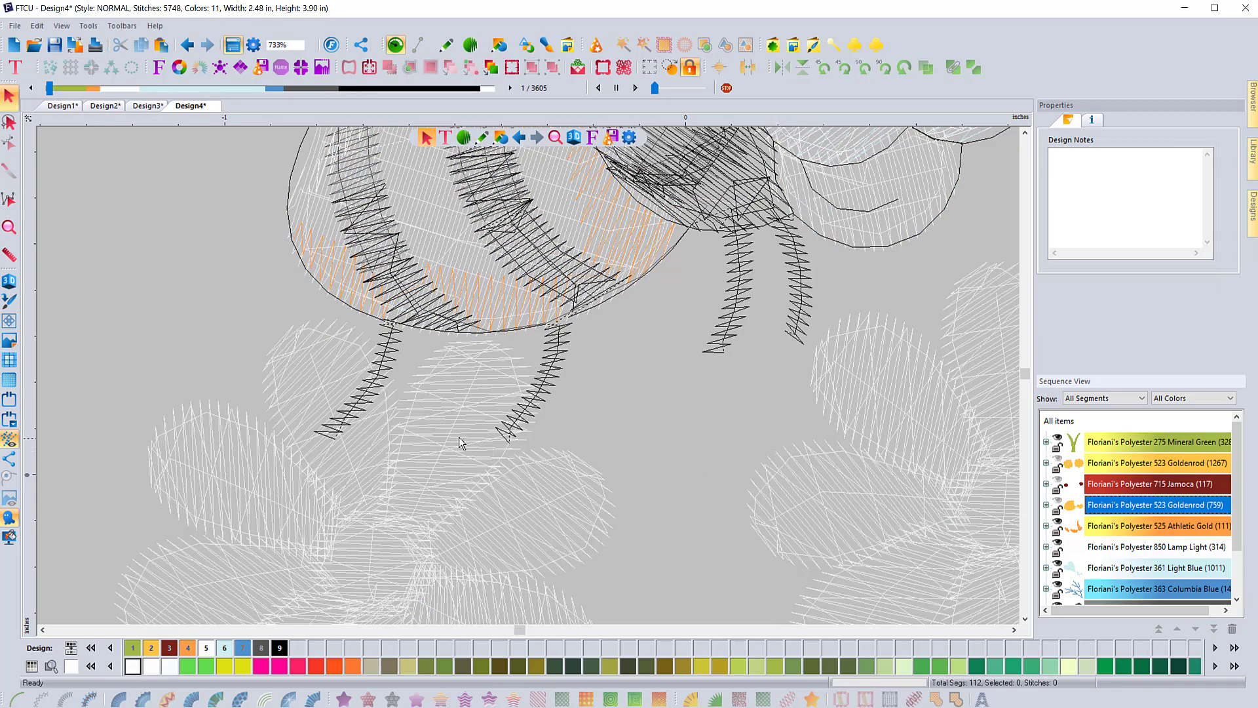
- Compare the ghosted colors in 3D and flat stitch views, both close up and with the whole design in view
left_click(8, 282)
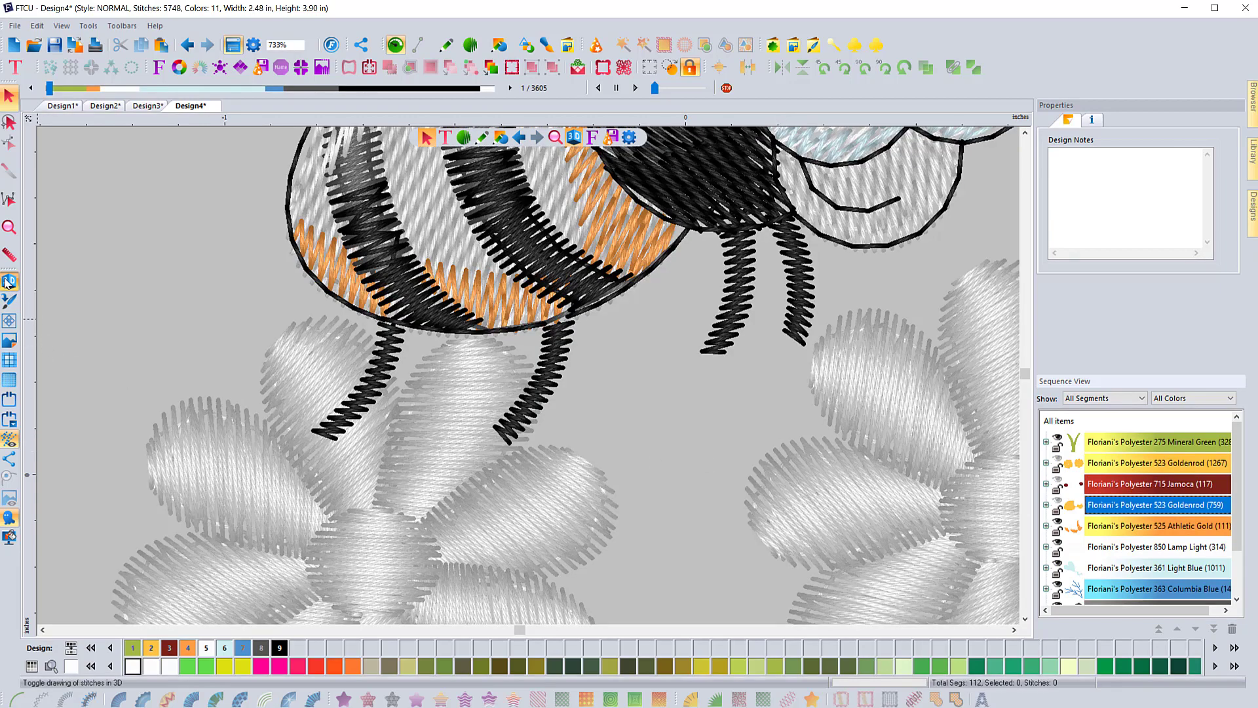
left_click(9, 282)
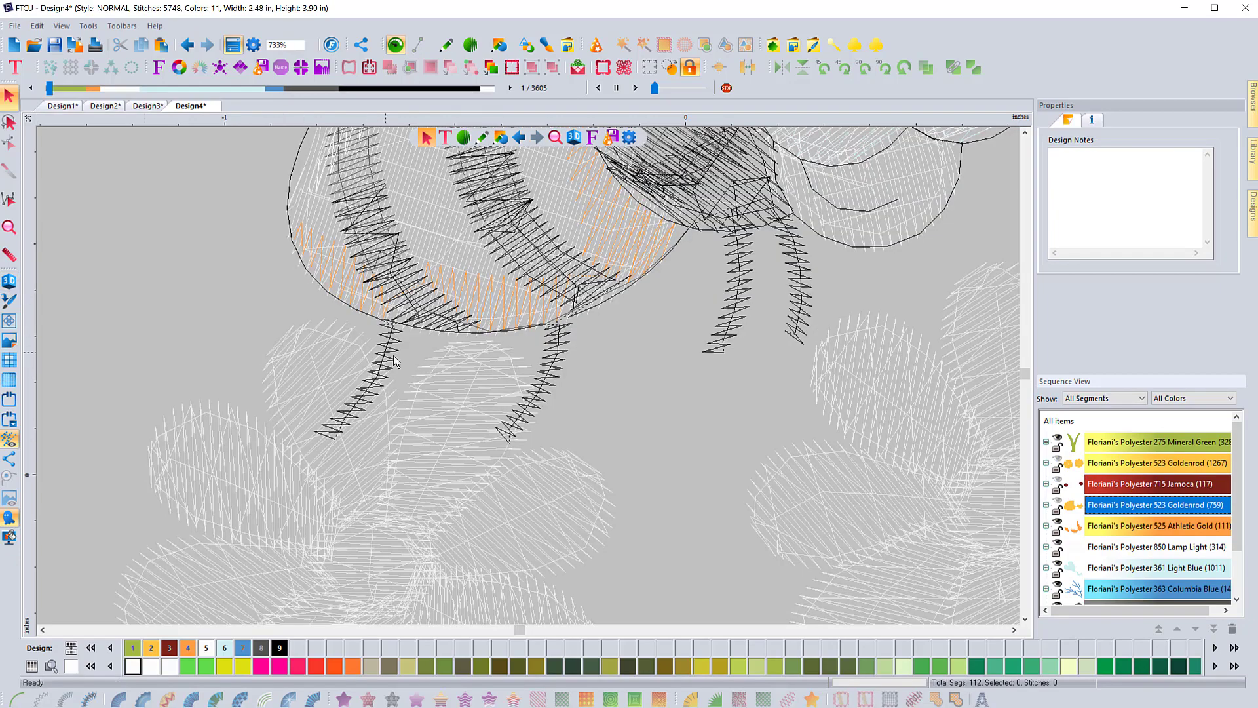
left_click(9, 228)
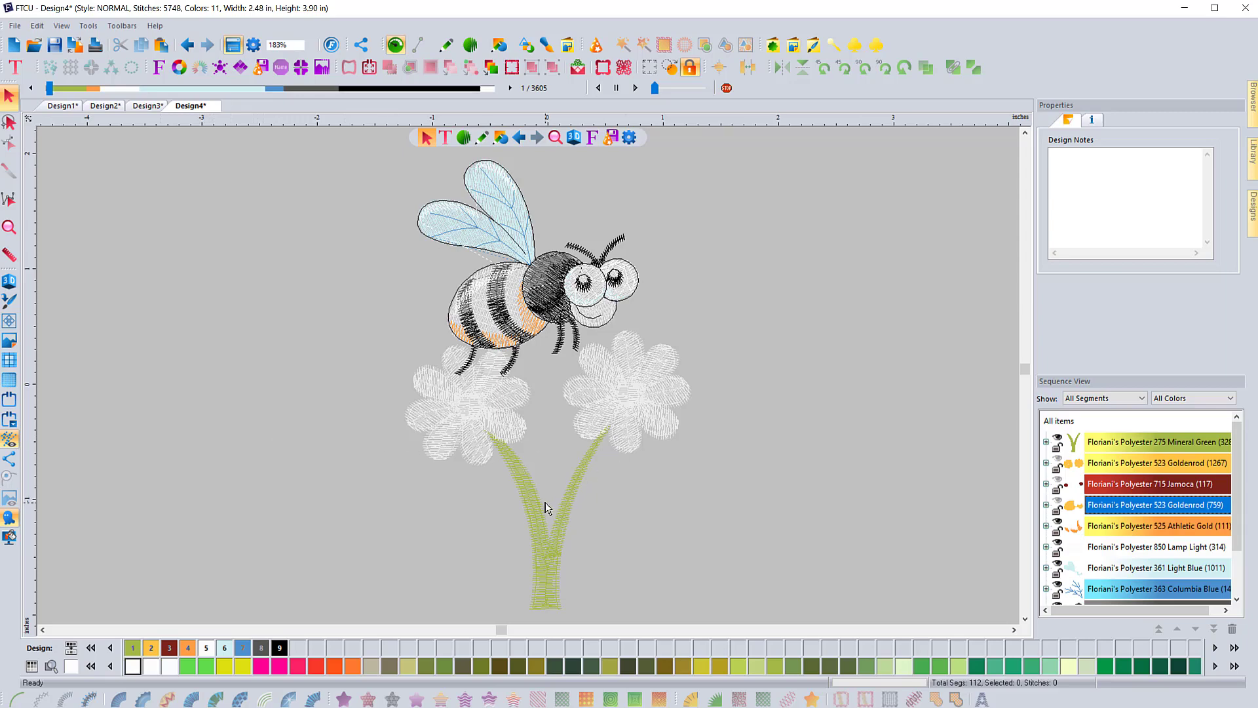
left_click(10, 283)
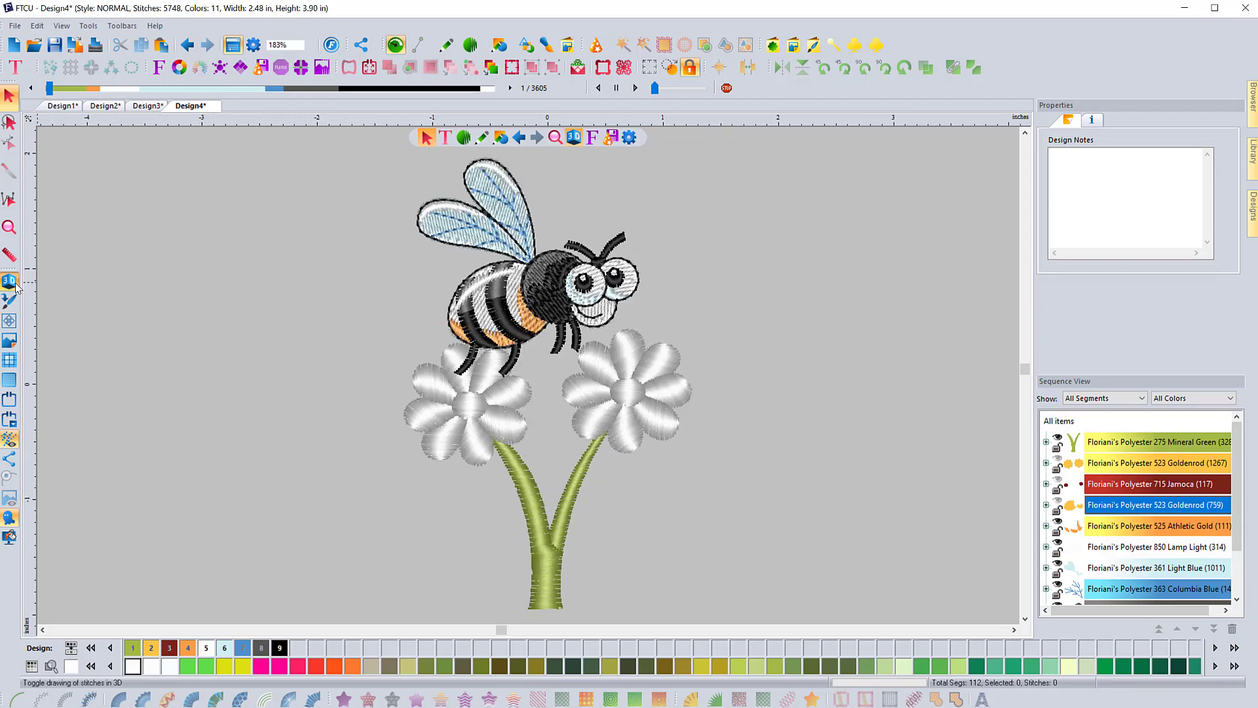
left_click(14, 286)
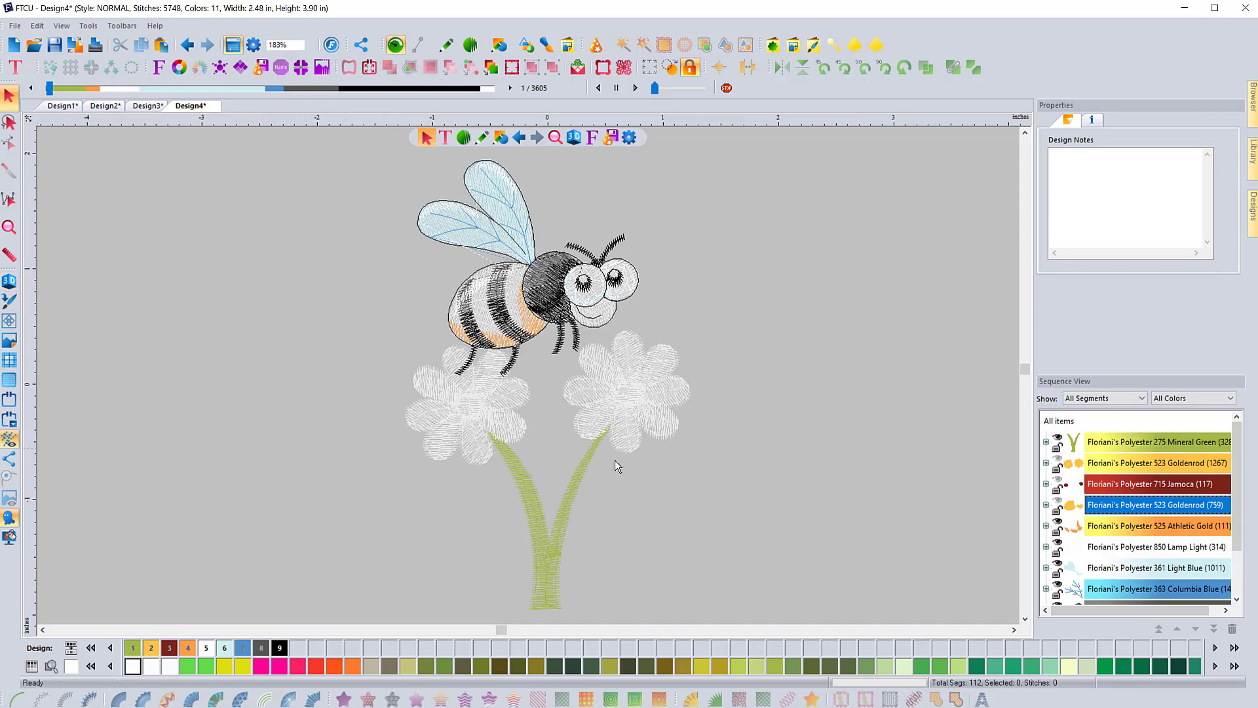
- Show the petals' Goldenrod 523 and the flower centers' Jamoca 715 colors again, and display the design in 3D
left_click(1059, 482)
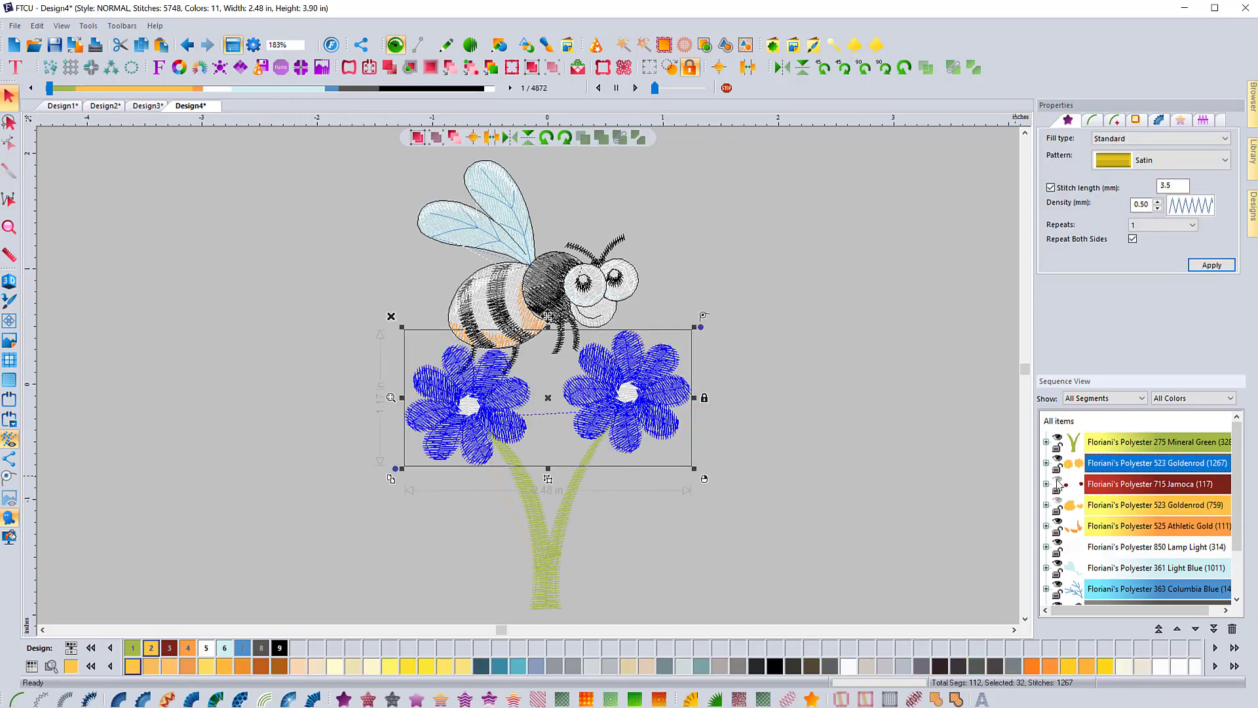
left_click(752, 450)
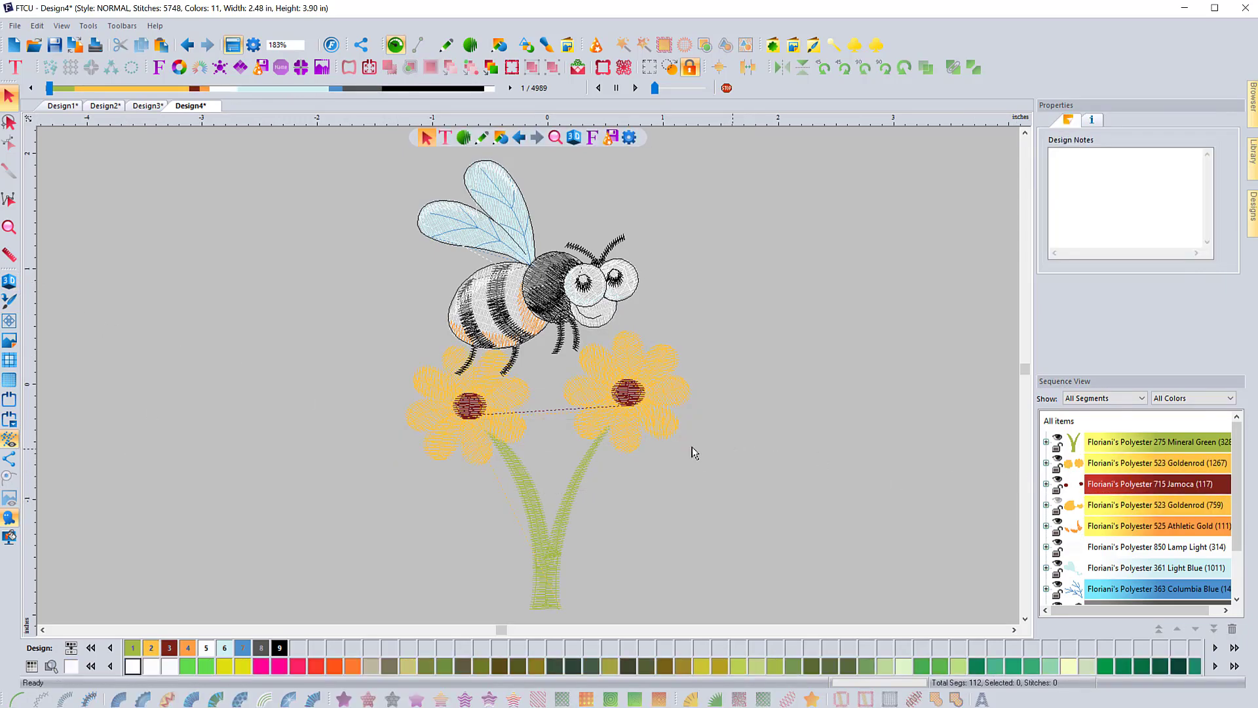
left_click(11, 281)
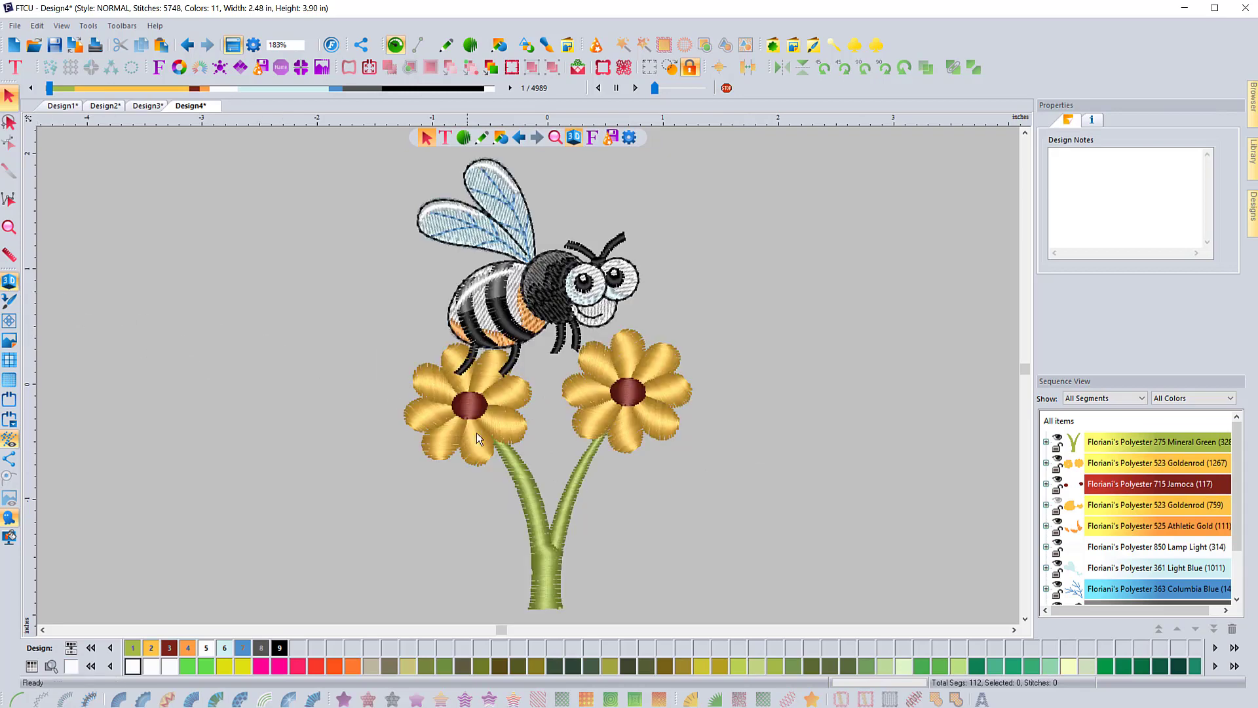